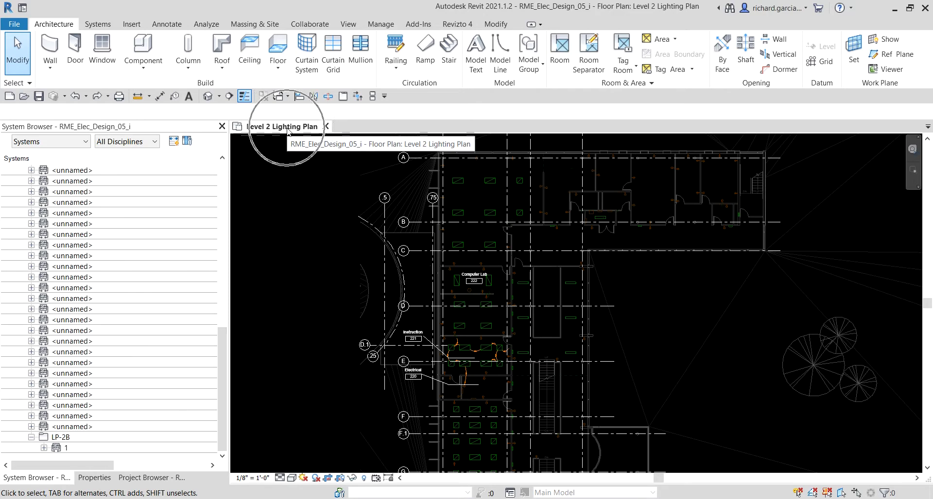
# - Zoom the Level 2 Lighting Plan in on Computer Lab 222, Instruction 221 and Electrical 220
pyautogui.scroll(3, 484, 332)
pyautogui.scroll(2, 484, 332)
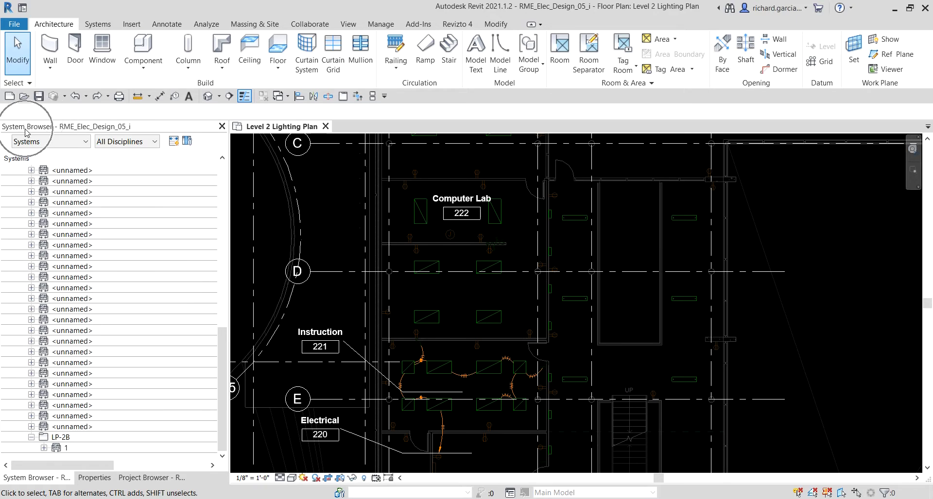
pyautogui.click(58, 439)
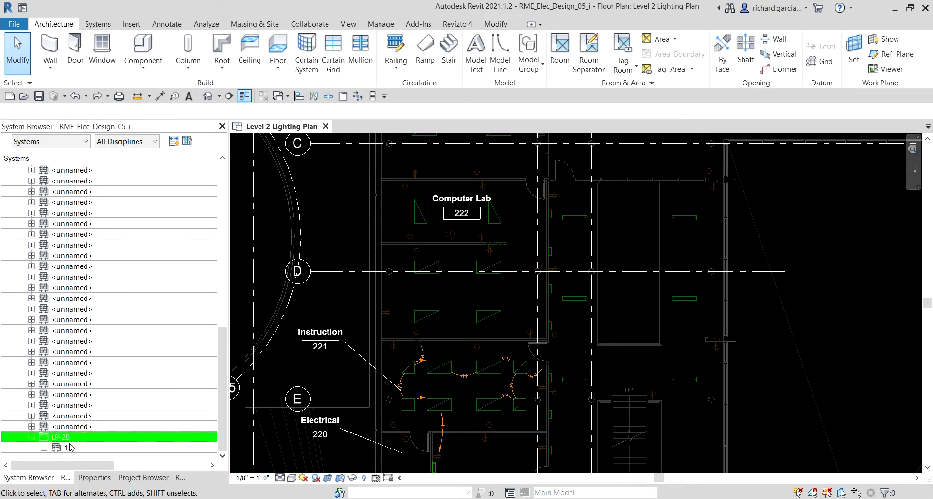
pyautogui.click(73, 450)
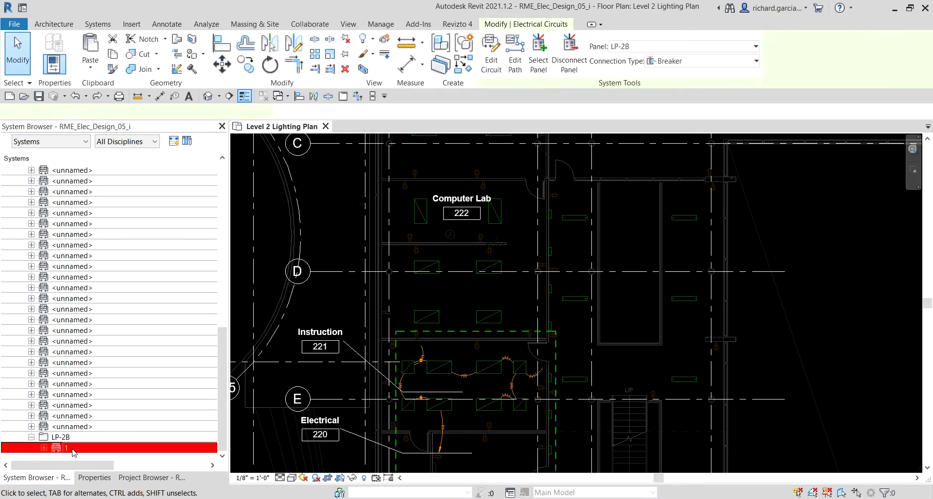
pyautogui.scroll(-2, 551, 355)
pyautogui.moveTo(555, 389); pyautogui.dragTo(537, 291, button='middle')
pyautogui.scroll(3, 447, 266)
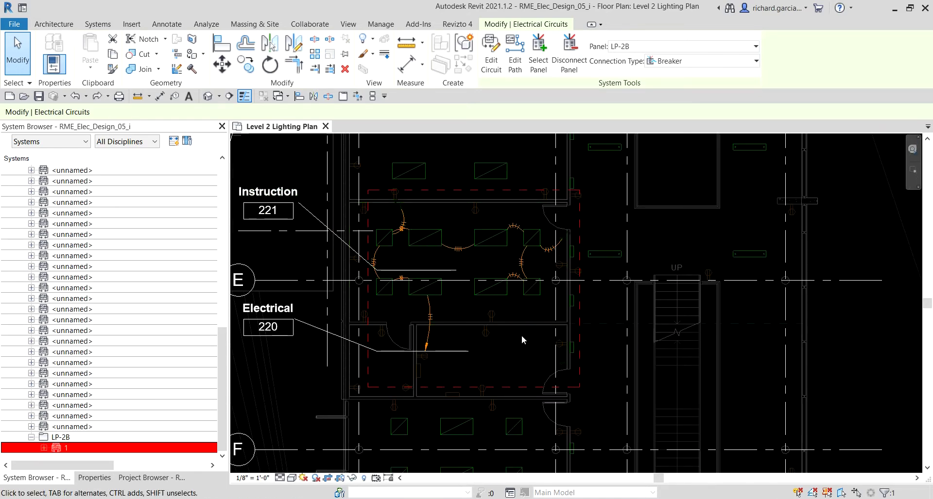
pyautogui.scroll(-2, 522, 340)
pyautogui.moveTo(528, 303); pyautogui.dragTo(526, 429, button='middle')
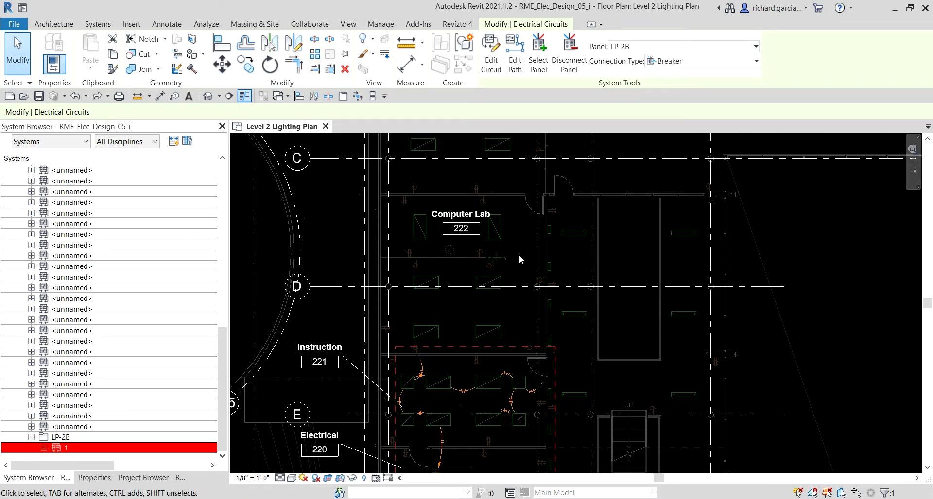
pyautogui.click(71, 437)
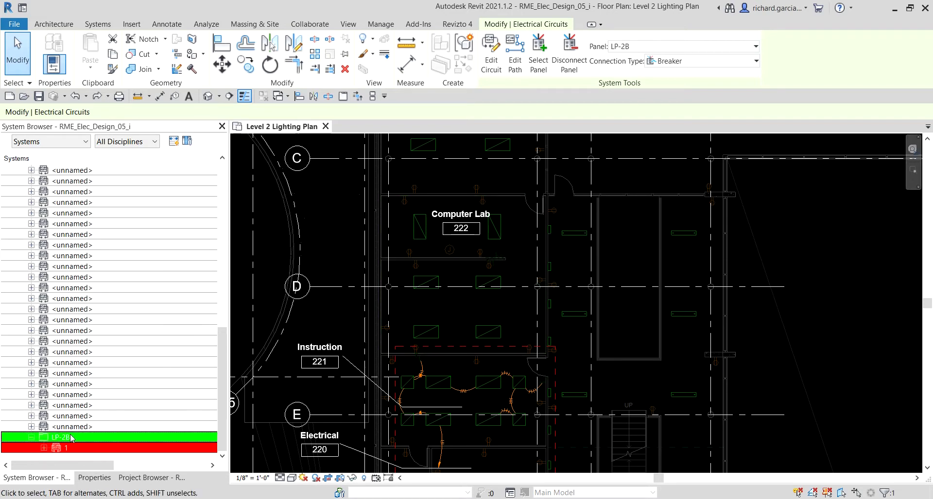
pyautogui.moveTo(562, 364); pyautogui.dragTo(607, 199, button='middle')
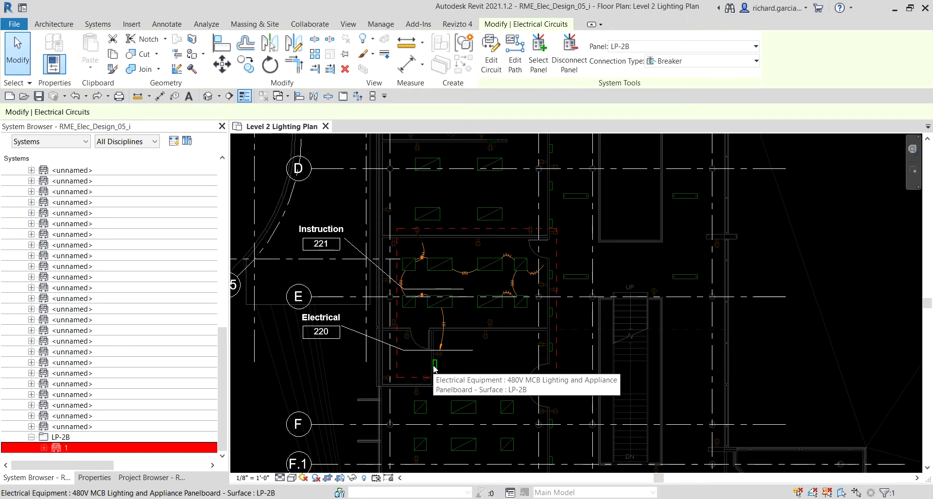
pyautogui.click(73, 451)
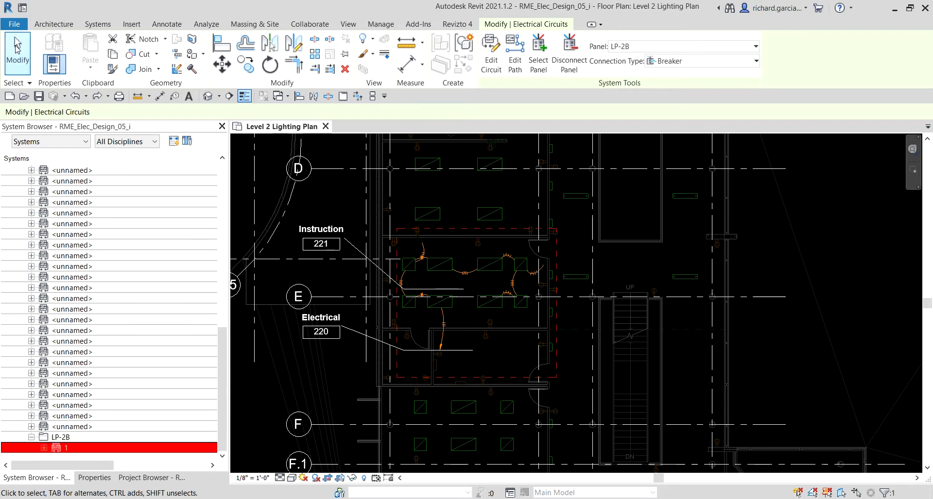
pyautogui.click(17, 54)
pyautogui.moveTo(531, 230); pyautogui.dragTo(516, 323, button='middle')
pyautogui.scroll(2, 439, 173)
pyautogui.moveTo(439, 196); pyautogui.dragTo(431, 208, button='middle')
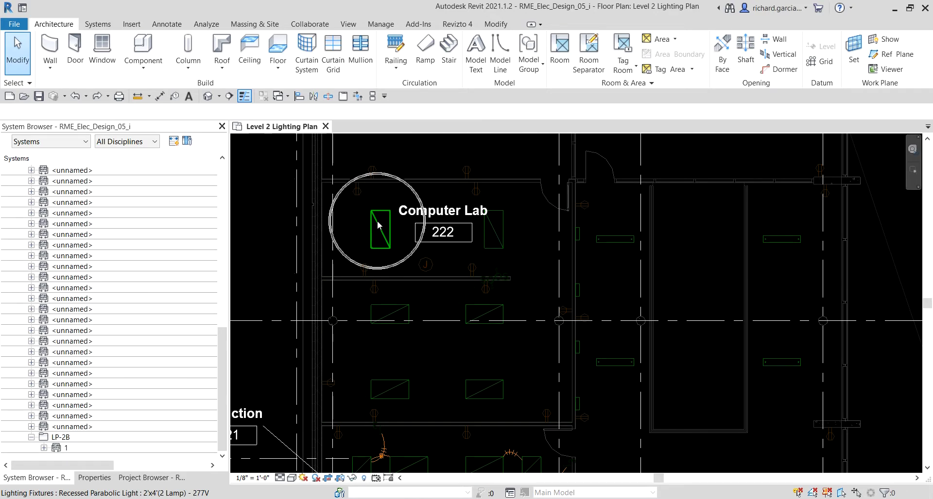
# - Create new power circuit 2 for a Computer Lab 222 light fixture and begin choosing its panel
pyautogui.click(378, 225)
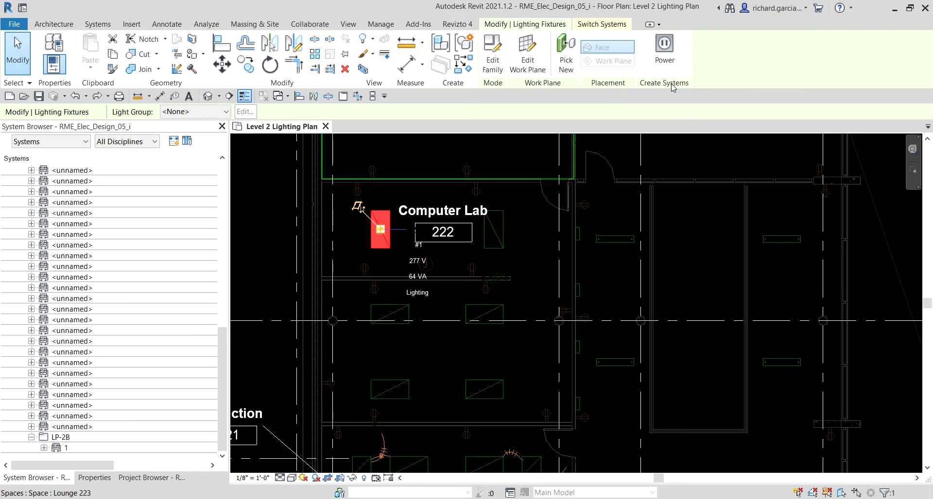
pyautogui.click(663, 43)
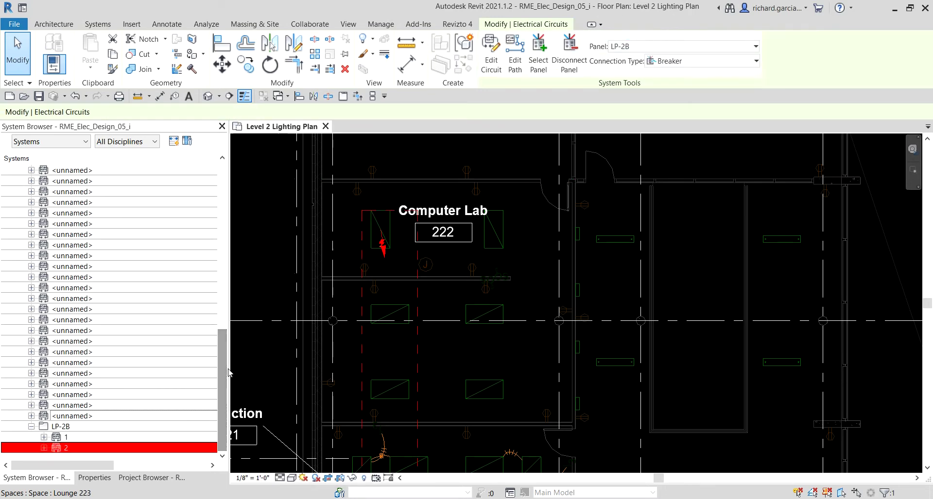
pyautogui.click(78, 453)
pyautogui.click(77, 454)
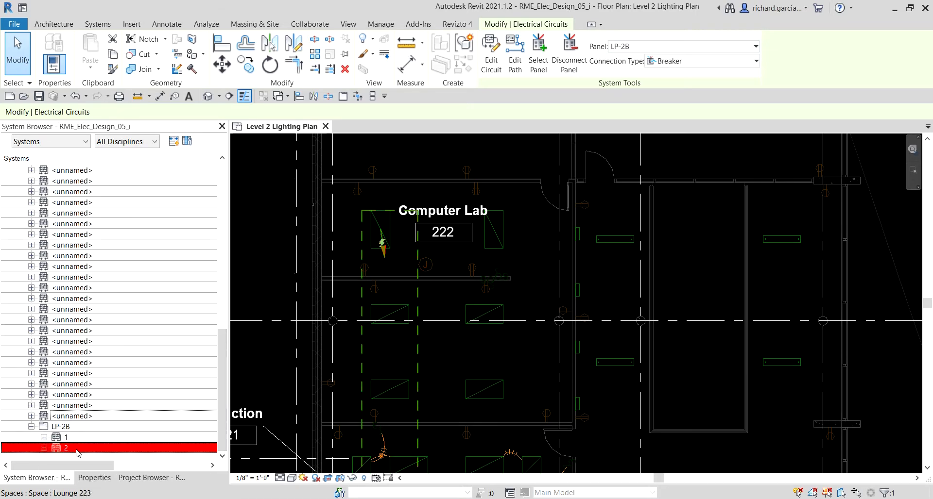
pyautogui.click(78, 449)
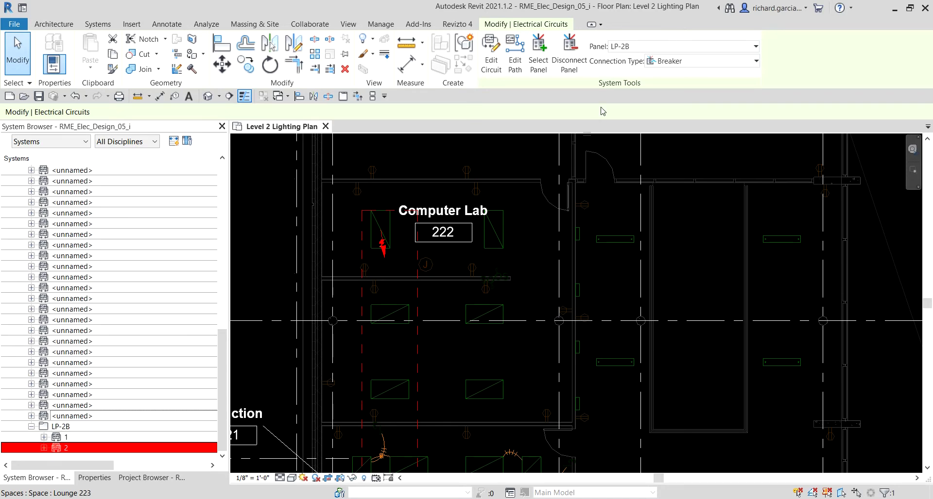
pyautogui.click(539, 49)
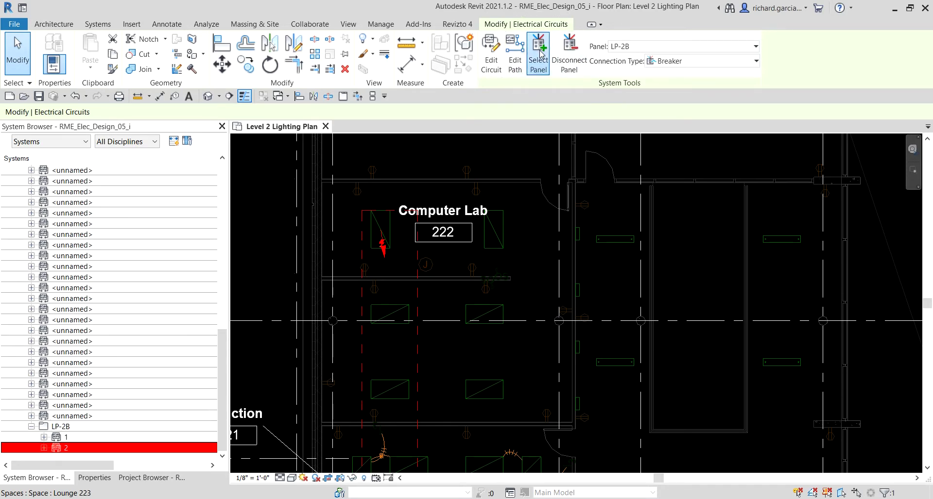
# - Assign panel LP-2B in Electrical 220 as circuit 2's panel
pyautogui.scroll(-3, 578, 243)
pyautogui.moveTo(572, 333); pyautogui.dragTo(572, 182, button='middle')
pyautogui.scroll(3, 470, 318)
pyautogui.click(483, 317)
pyautogui.scroll(2, 481, 311)
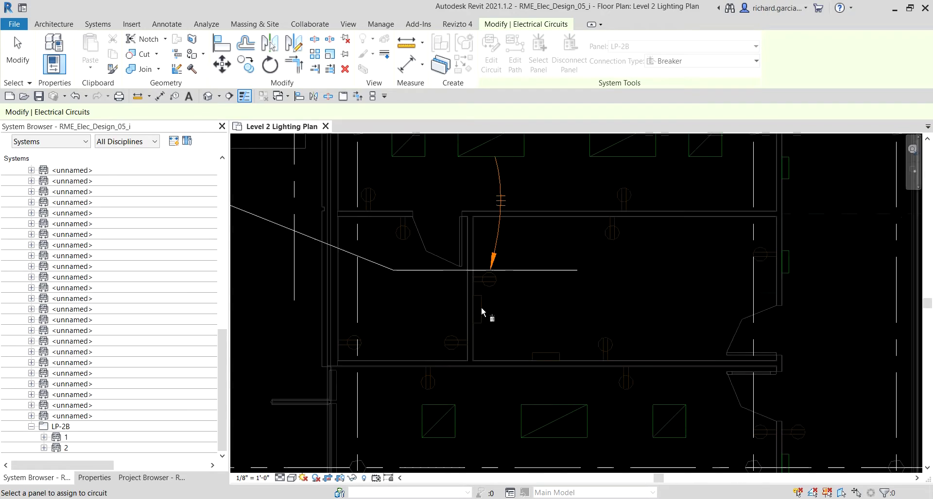
pyautogui.click(482, 309)
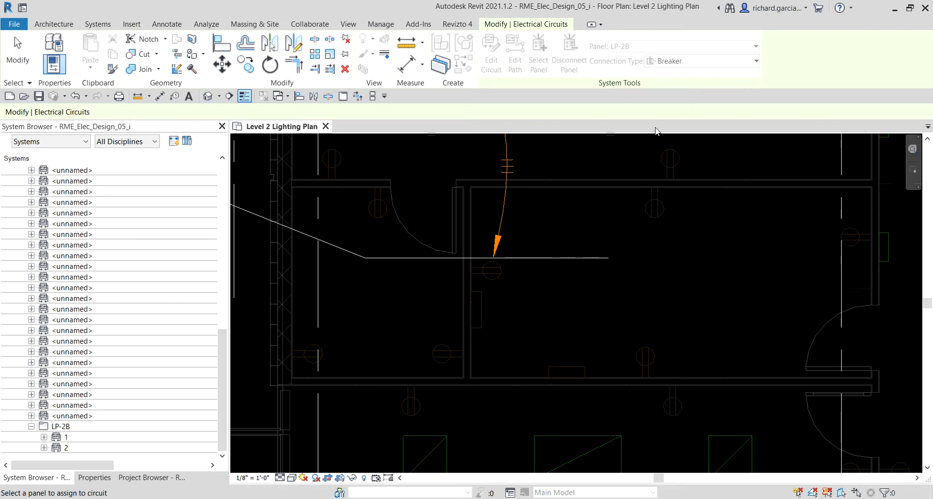
pyautogui.click(653, 153)
# - Reselect the Computer Lab fixture and confirm its circuit's Panel stays LP-2B
pyautogui.scroll(-4, 548, 224)
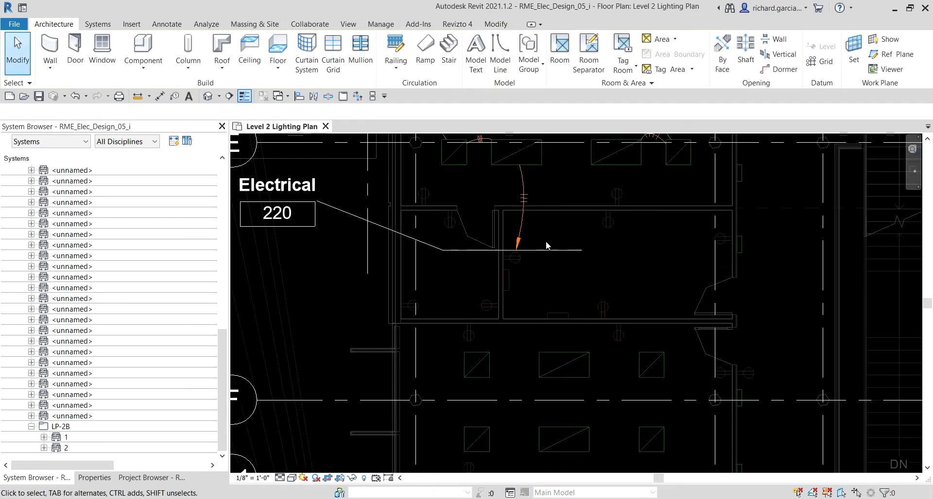
pyautogui.moveTo(559, 175); pyautogui.dragTo(558, 395, button='middle')
pyautogui.moveTo(541, 126); pyautogui.dragTo(541, 285, button='middle')
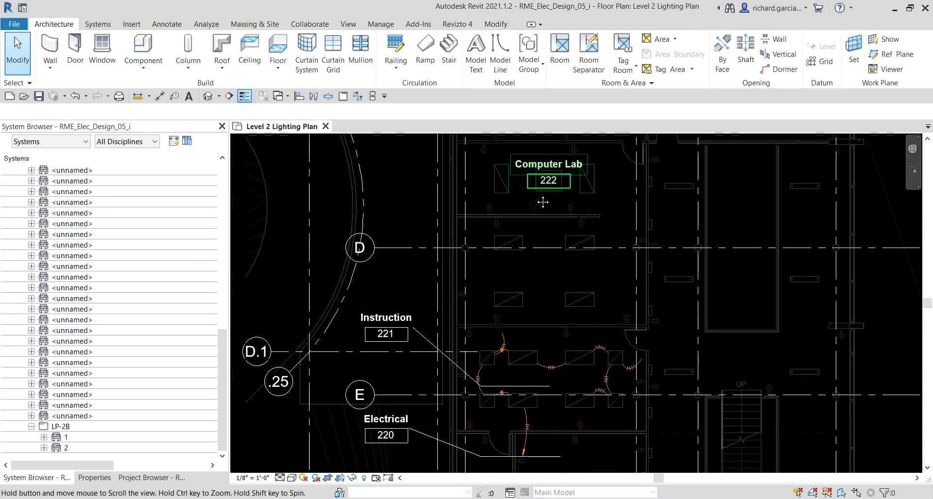
pyautogui.moveTo(543, 194); pyautogui.dragTo(542, 206, button='middle')
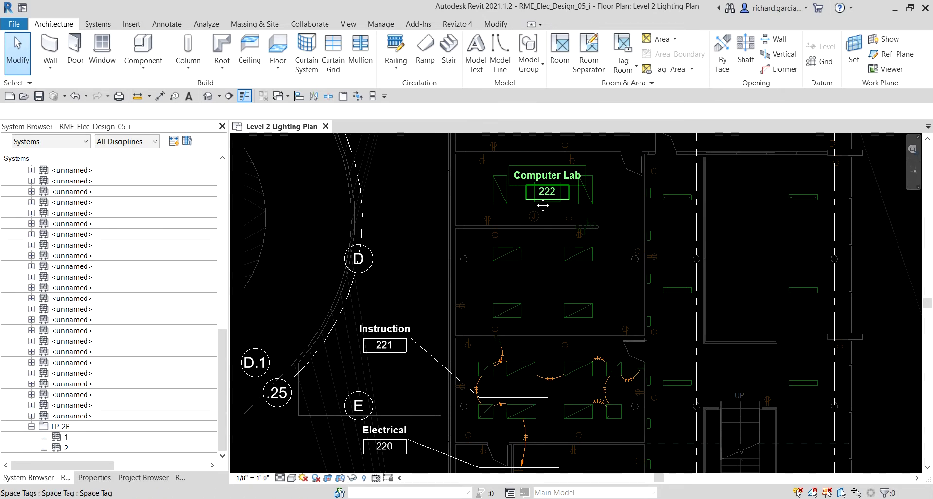
pyautogui.click(499, 199)
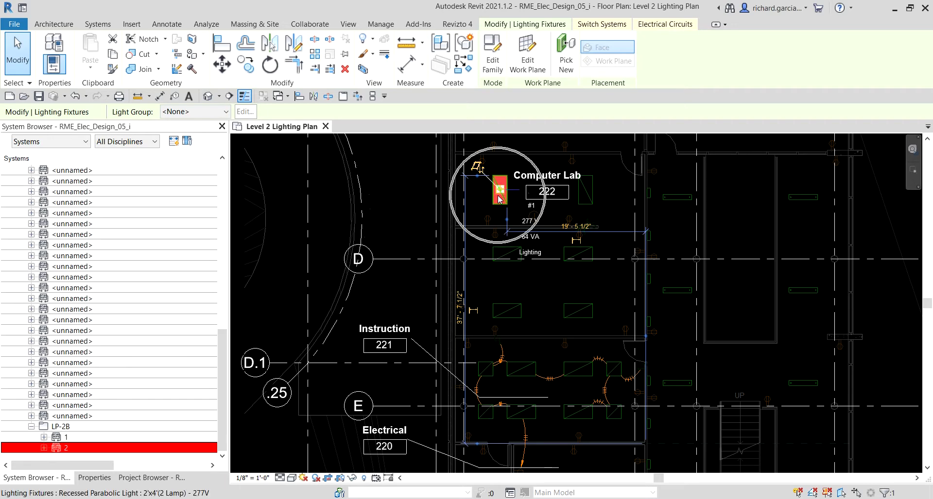
pyautogui.click(674, 28)
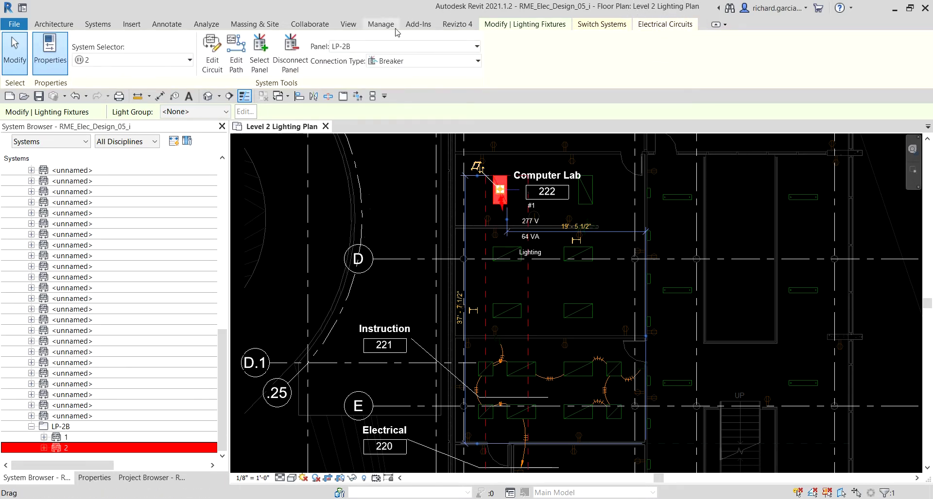
pyautogui.click(384, 48)
pyautogui.click(384, 49)
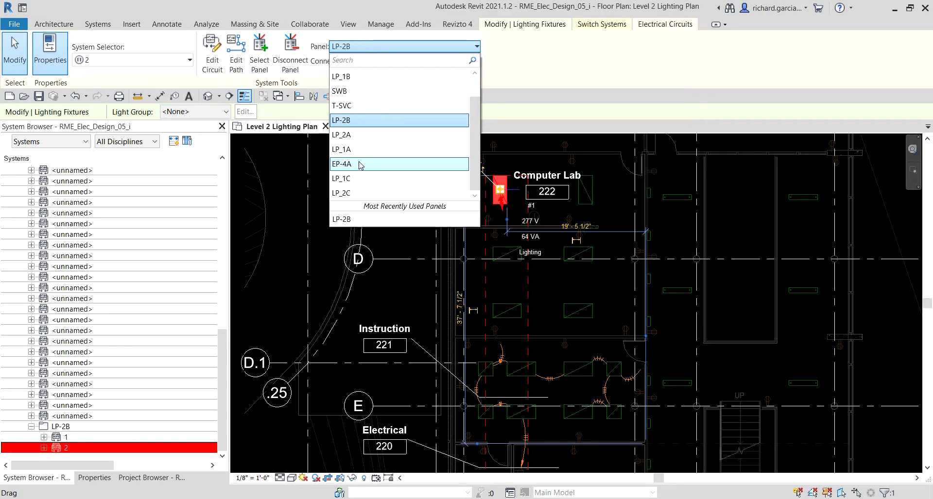
pyautogui.scroll(1, 360, 160)
pyautogui.scroll(-1, 365, 121)
pyautogui.scroll(1, 375, 78)
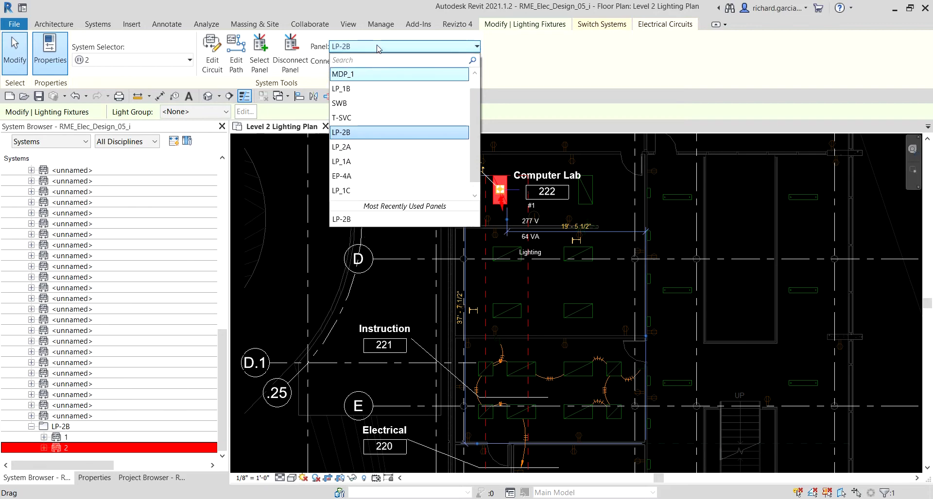
pyautogui.click(365, 133)
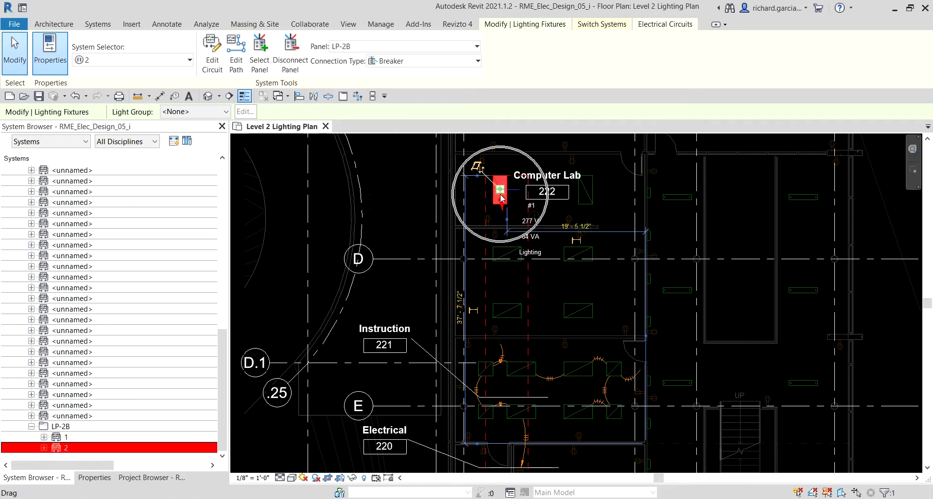
# - Add the Computer Lab 222 wall occupancy sensor to circuit 2 and finish editing the circuit
pyautogui.click(214, 54)
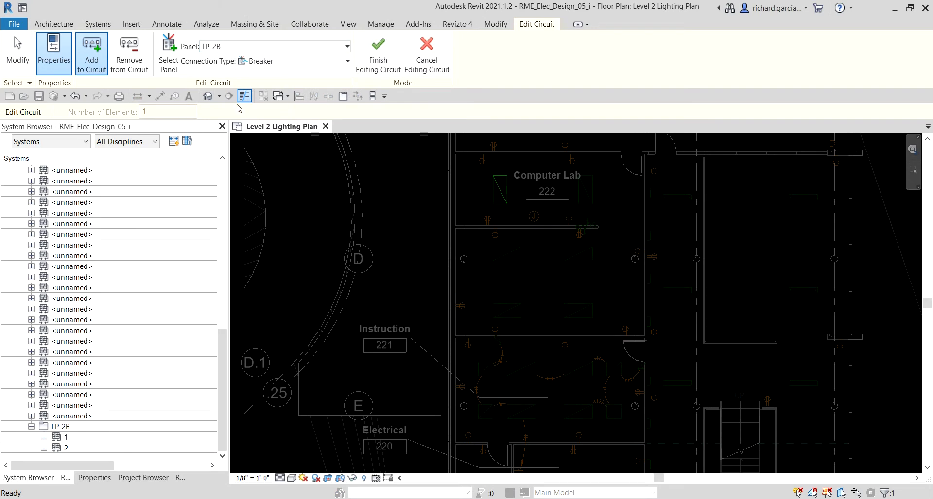
pyautogui.click(92, 52)
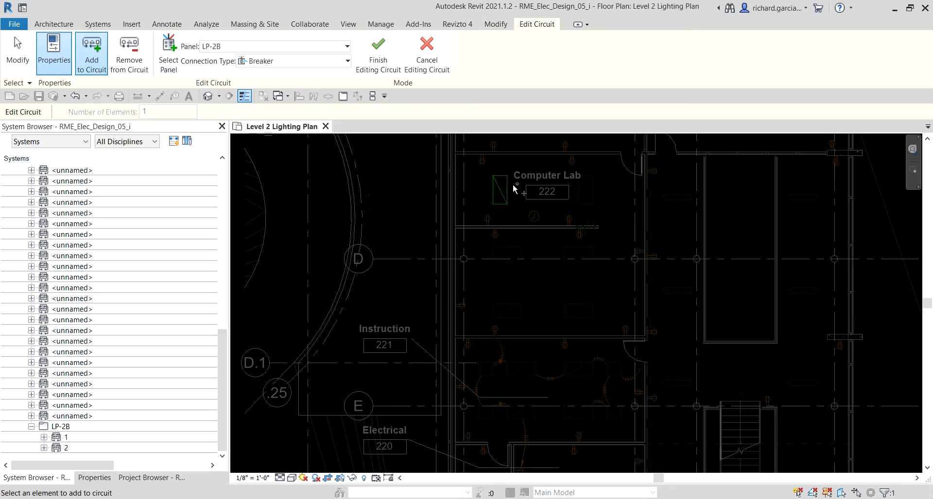
pyautogui.scroll(3, 590, 215)
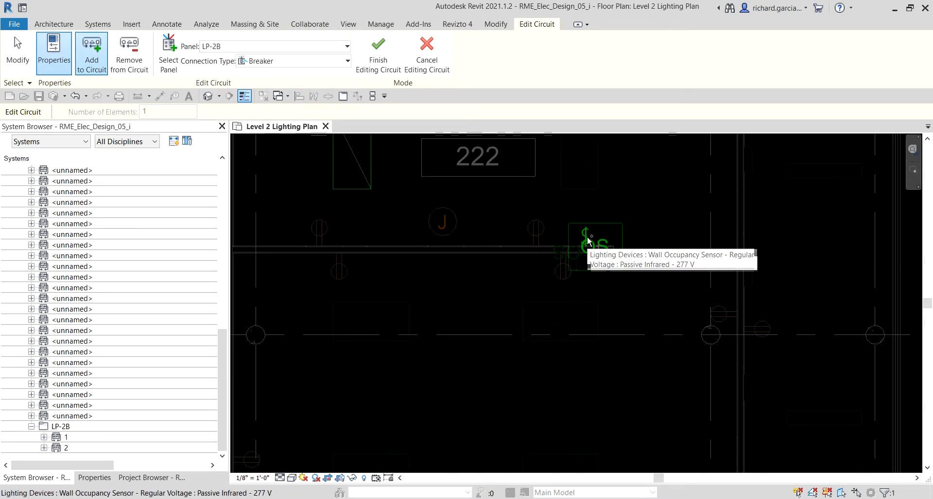
pyautogui.click(587, 236)
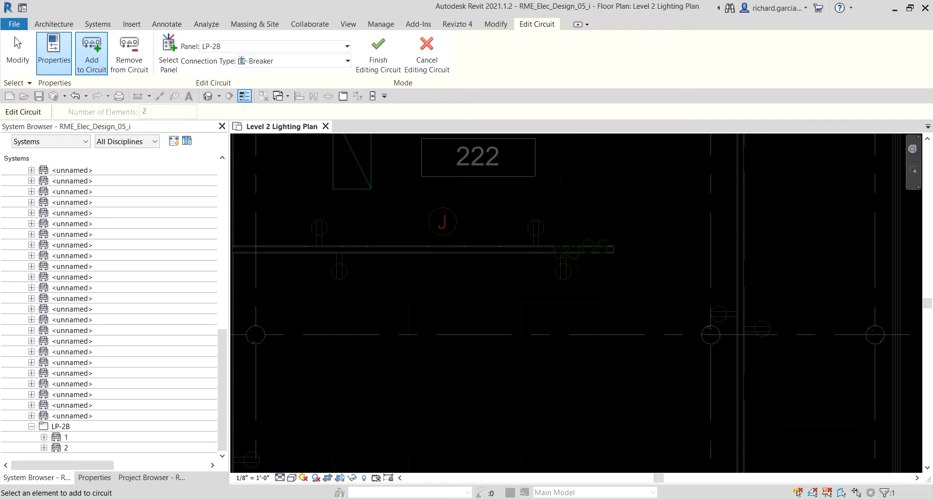
pyautogui.click(378, 52)
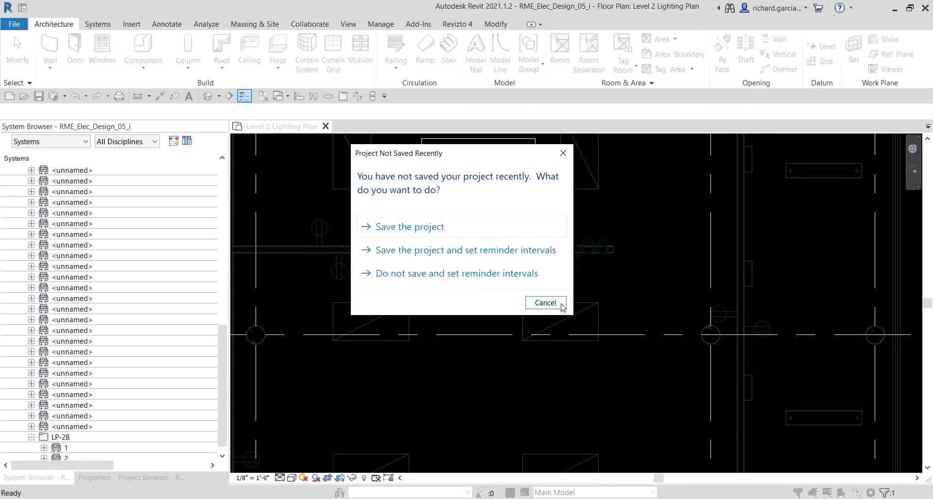
# - Dismiss the save reminder without saving and expand LP-2B circuit 2 in the System Browser
pyautogui.click(545, 302)
pyautogui.click(142, 333)
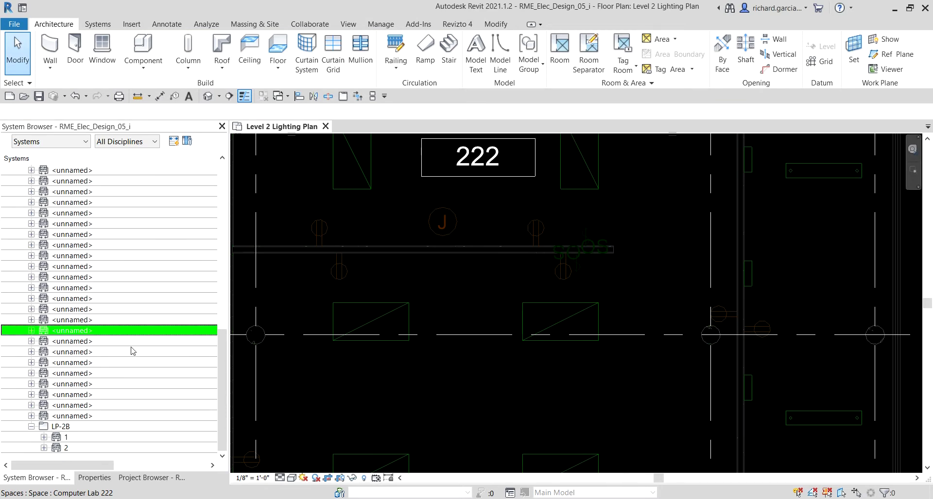
pyautogui.click(66, 448)
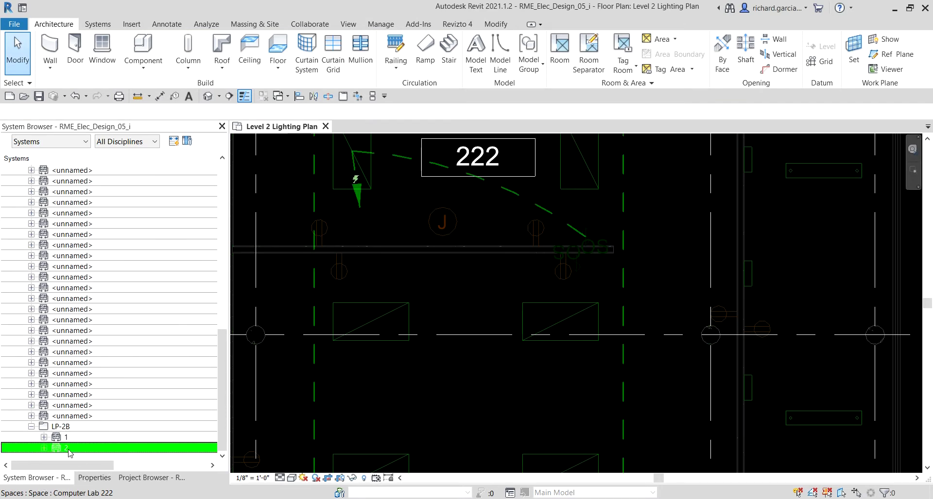
pyautogui.click(68, 449)
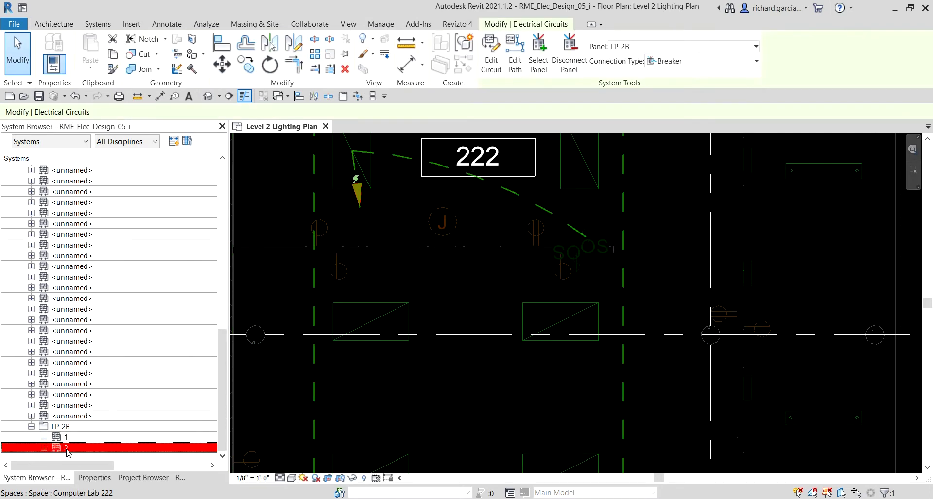
pyautogui.click(44, 448)
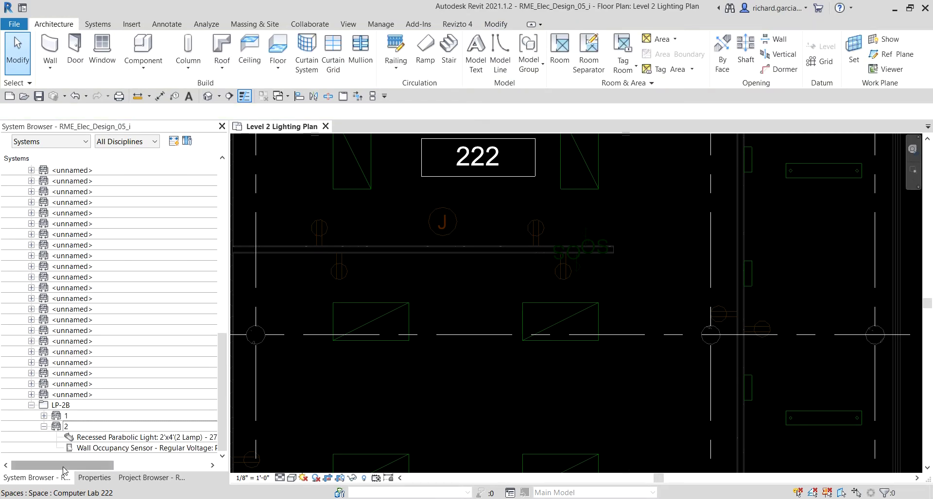
# - Select circuit 2's recessed parabolic light, wall occupancy sensor, and panel LP-2B in turn
pyautogui.click(108, 440)
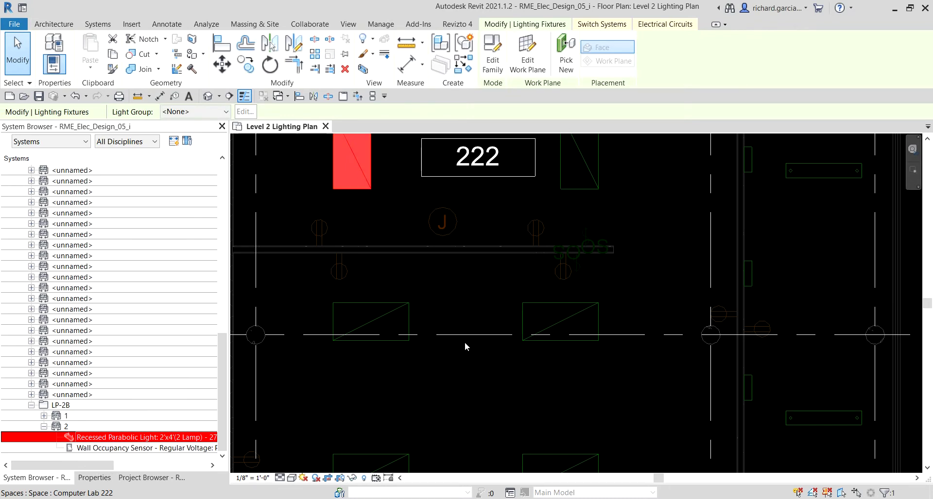
pyautogui.scroll(-3, 466, 342)
pyautogui.click(129, 449)
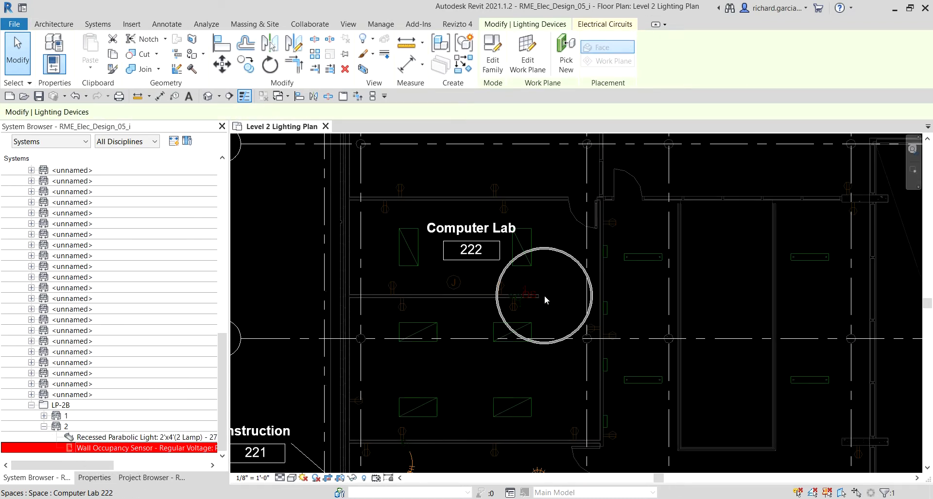
pyautogui.click(61, 405)
pyautogui.scroll(-4, 534, 340)
pyautogui.moveTo(531, 412); pyautogui.dragTo(500, 344, button='middle')
pyautogui.scroll(2, 484, 313)
pyautogui.scroll(3, 483, 313)
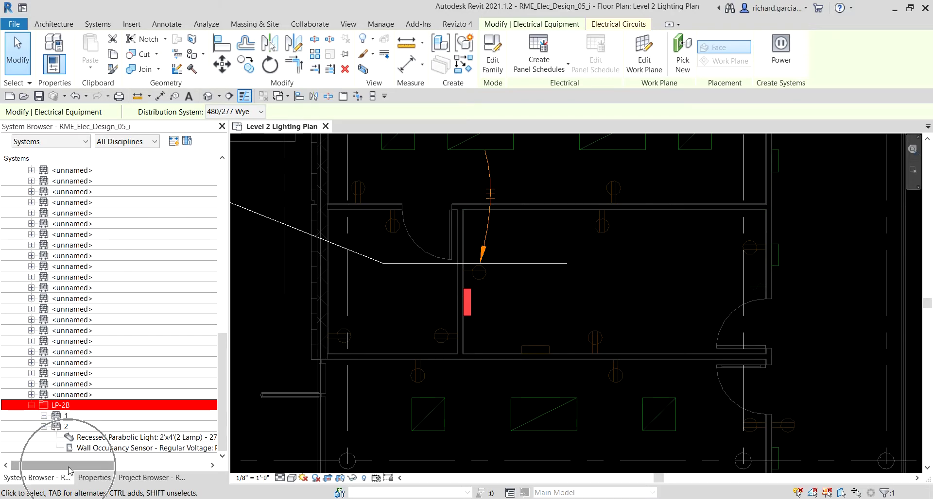
# - Show Space Name, Load and Voltage columns, confirming the light and sensor are in Computer Lab 222
pyautogui.moveTo(68, 470); pyautogui.dragTo(162, 468)
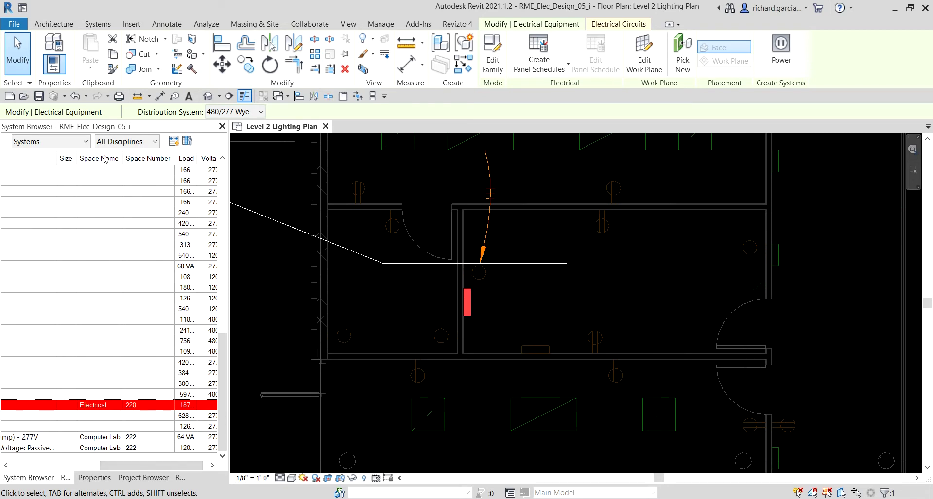
pyautogui.click(108, 440)
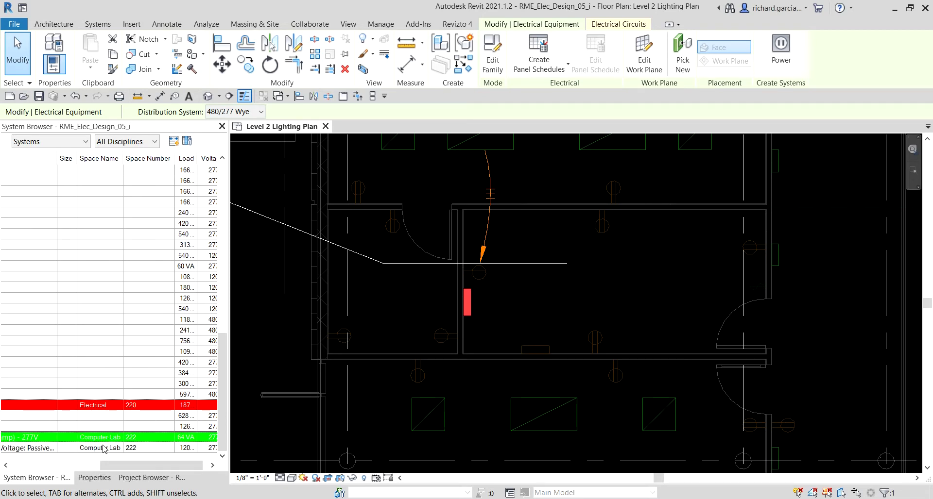
pyautogui.click(102, 449)
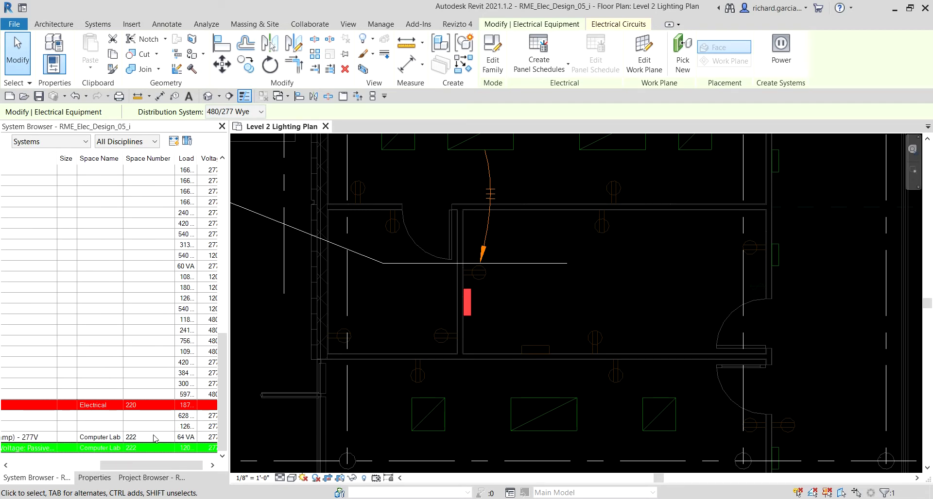
pyautogui.moveTo(180, 469); pyautogui.dragTo(185, 469)
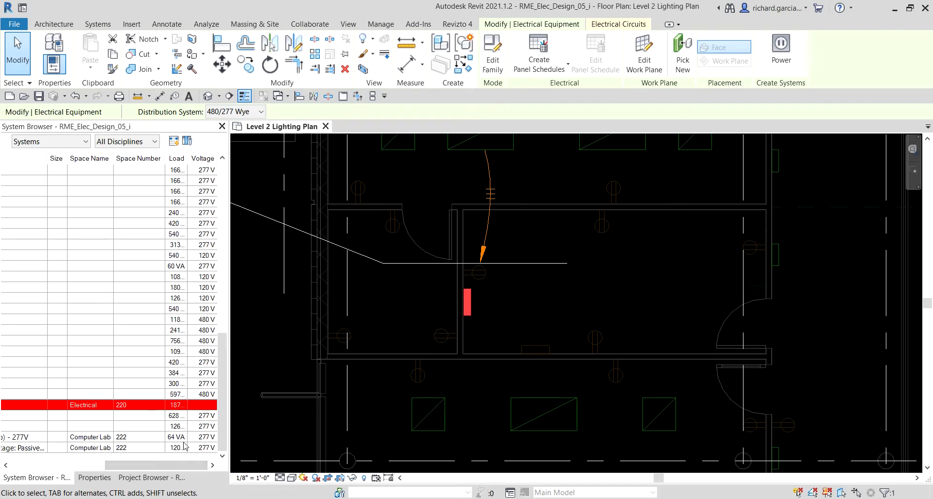
pyautogui.moveTo(165, 154); pyautogui.dragTo(121, 158)
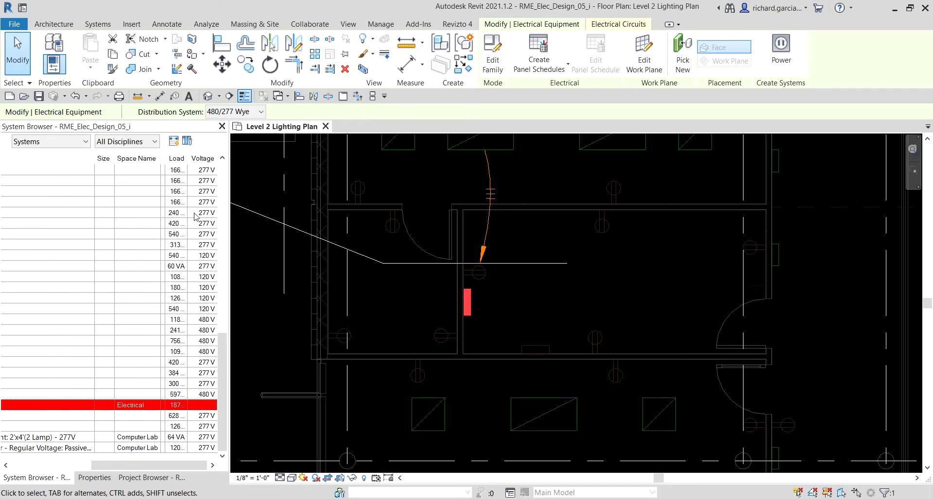
pyautogui.click(203, 449)
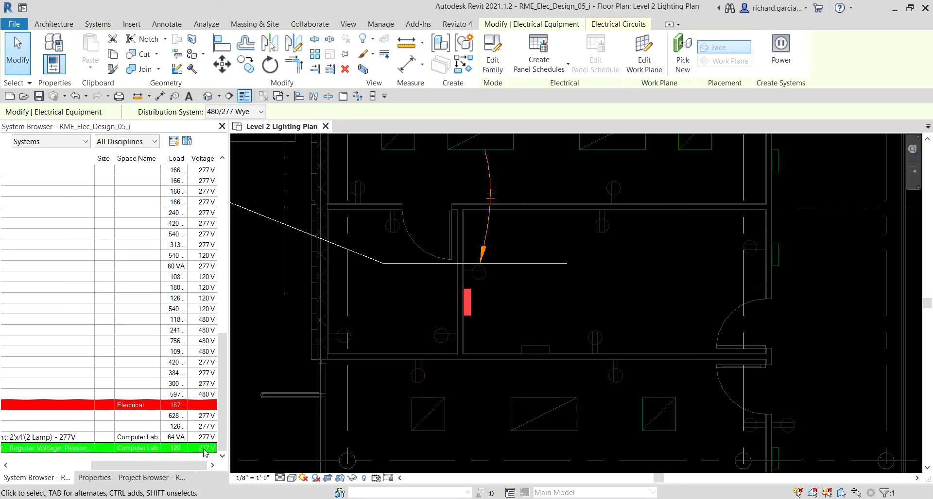
pyautogui.scroll(-4, 532, 258)
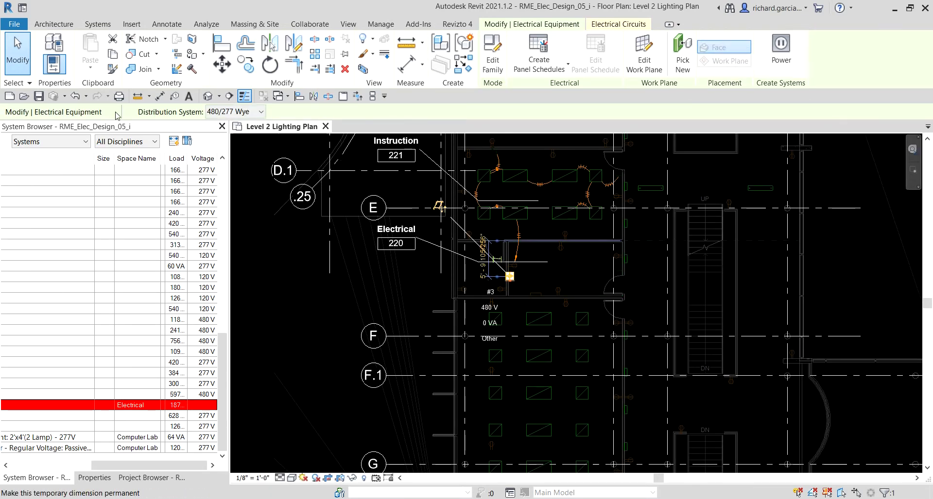
# - Clear the selection and bring Computer Lab 222 back into view
pyautogui.click(18, 51)
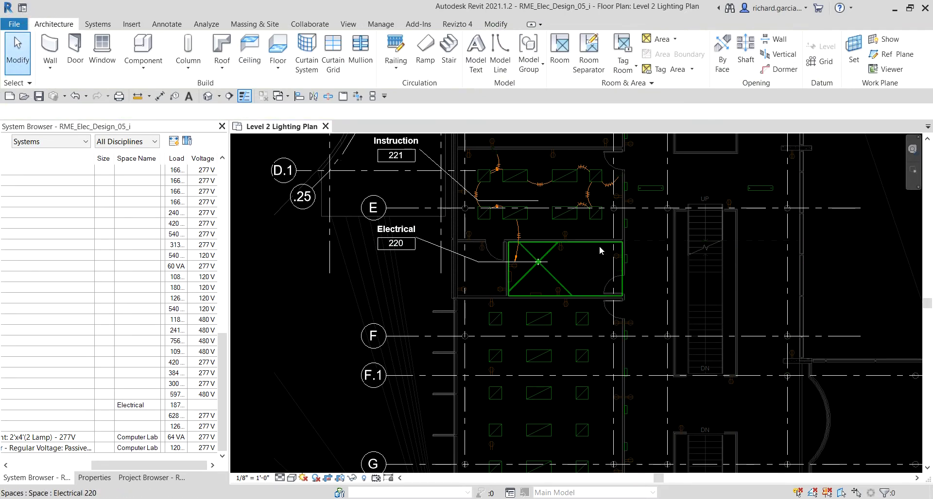
pyautogui.moveTo(601, 250); pyautogui.dragTo(575, 347, button='middle')
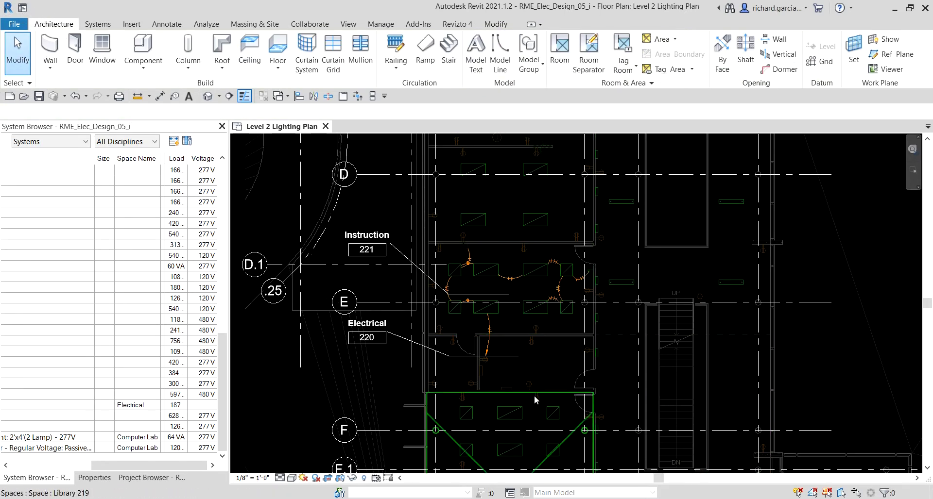
pyautogui.moveTo(521, 253); pyautogui.dragTo(492, 406, button='middle')
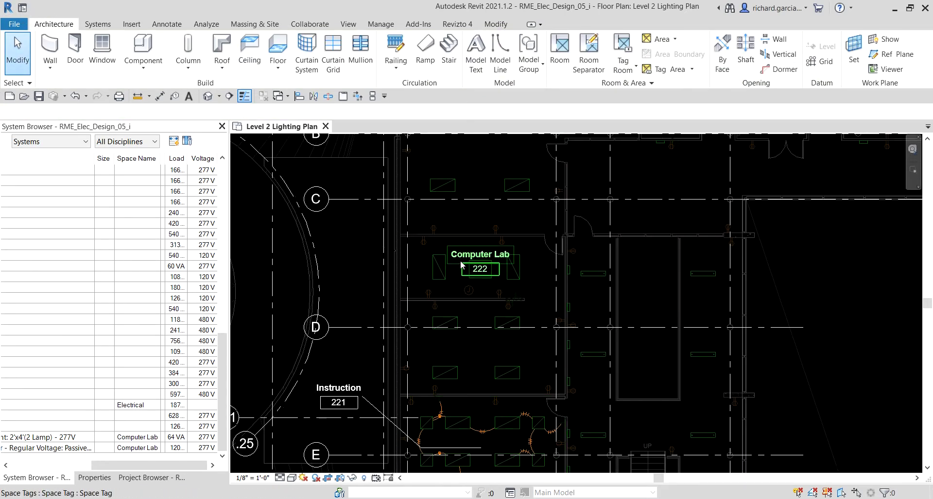
pyautogui.scroll(3, 481, 257)
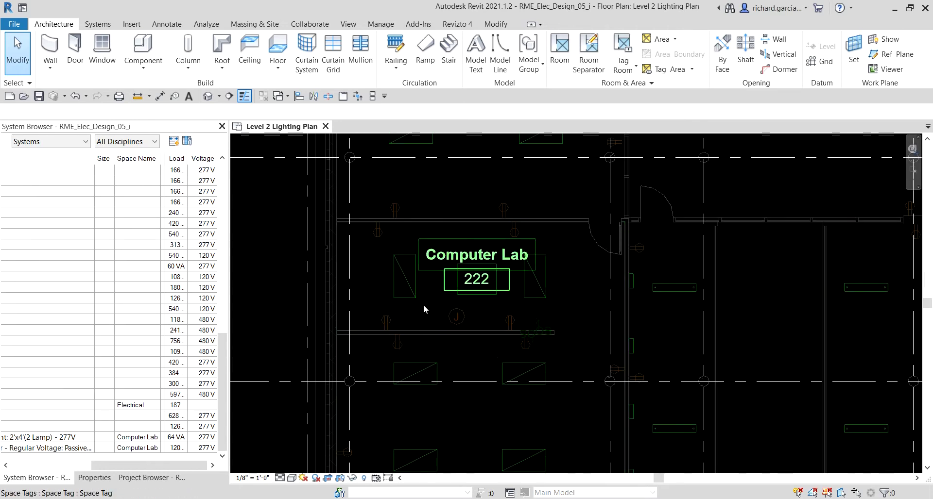
# - Change the Computer Lab 222 junction box JB-1NL voltage from 120 V to 277 V
pyautogui.click(456, 317)
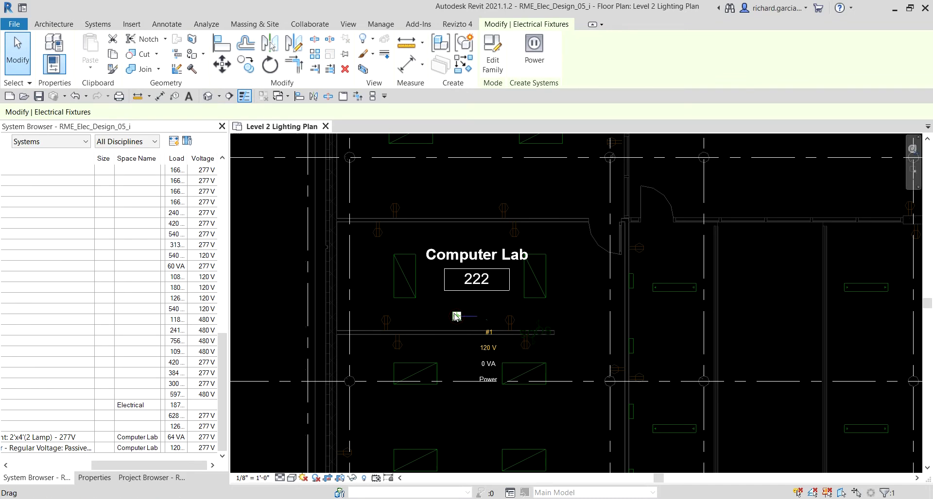
pyautogui.click(102, 478)
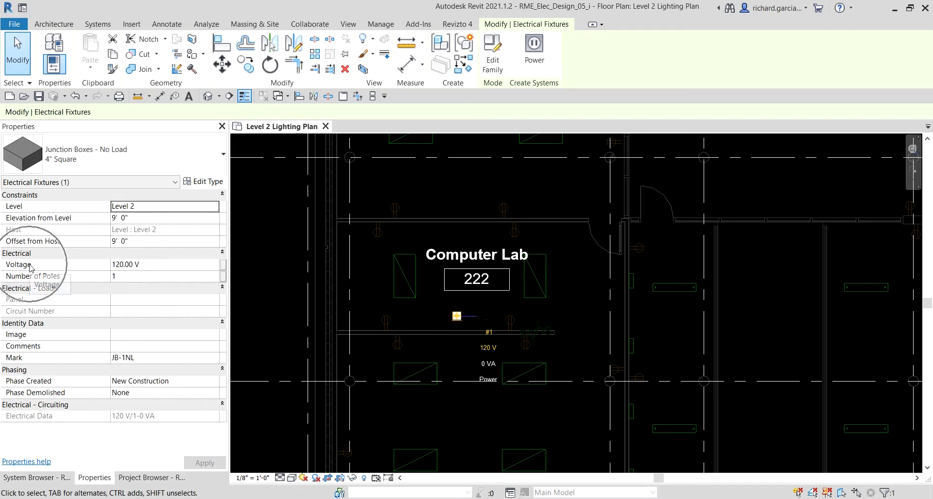
pyautogui.click(178, 268)
pyautogui.write('277')
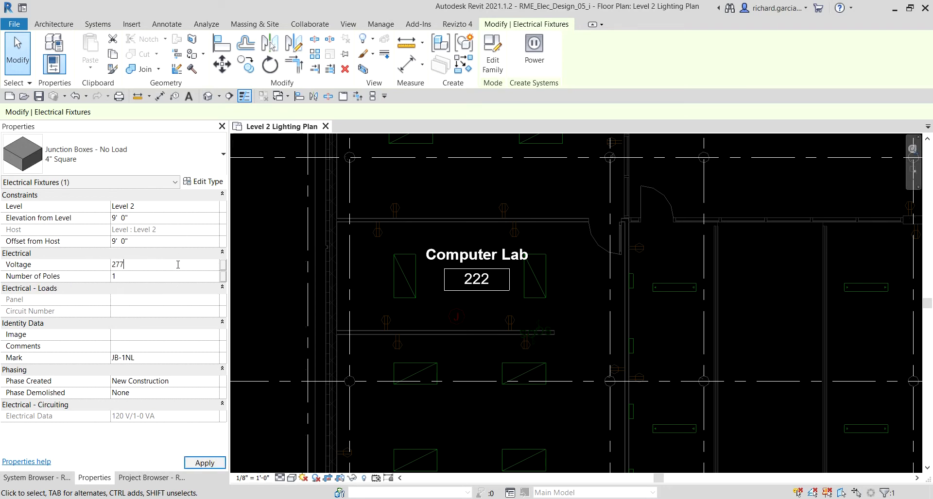
pyautogui.press('Return')
pyautogui.moveTo(456, 317)
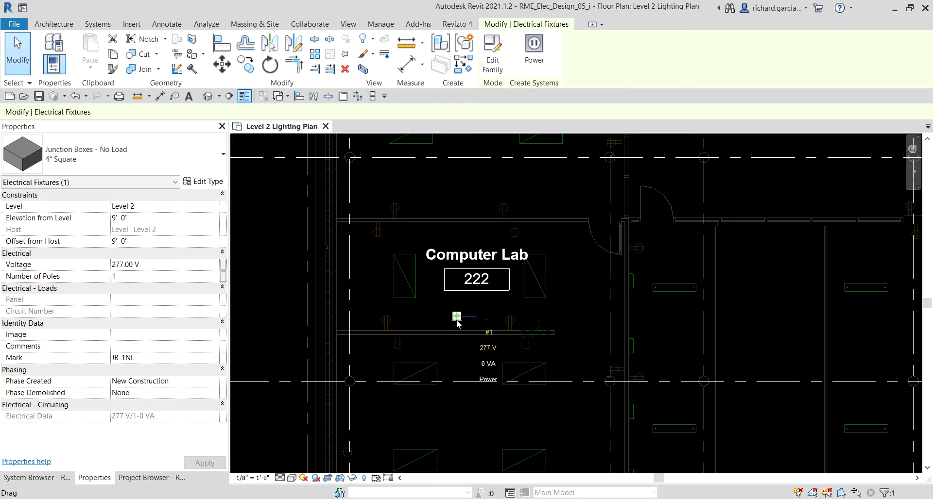
pyautogui.rightClick(456, 319)
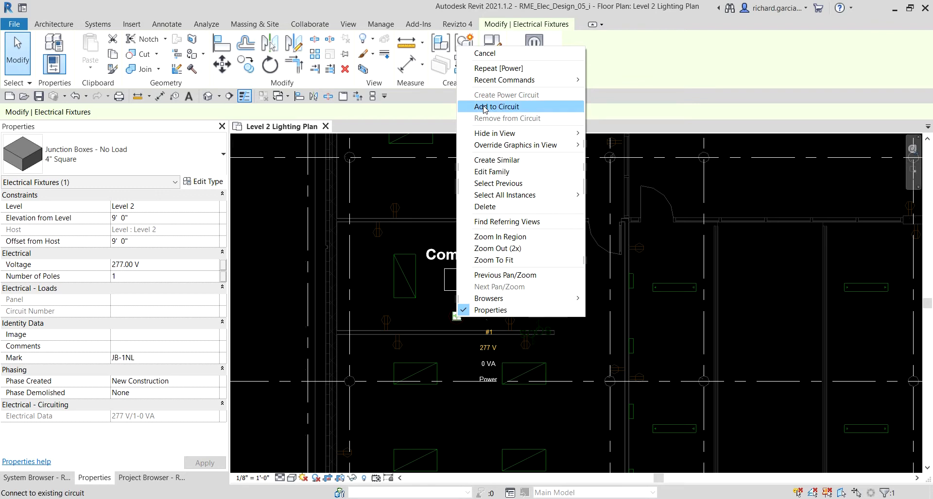
# - Add the junction box to LP-2B circuit 2 via a Computer Lab light fixture, reaching 1260.96 VA
pyautogui.click(484, 107)
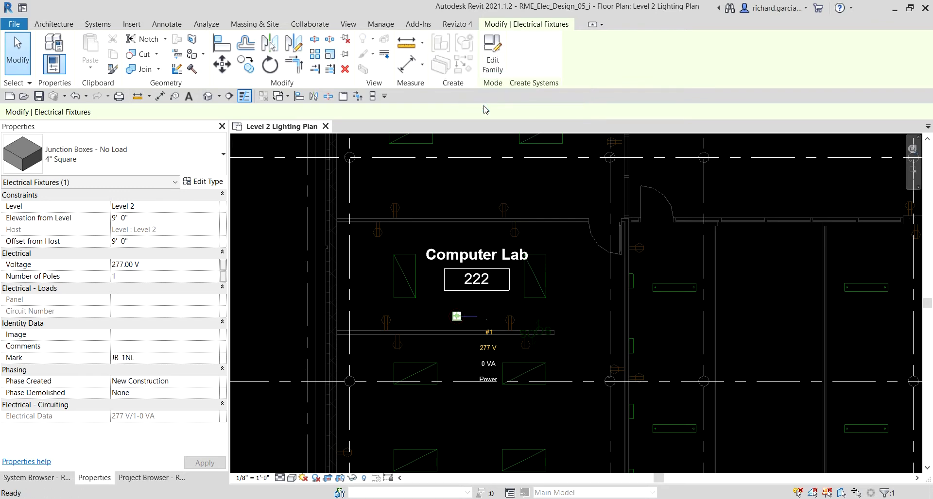
pyautogui.click(411, 257)
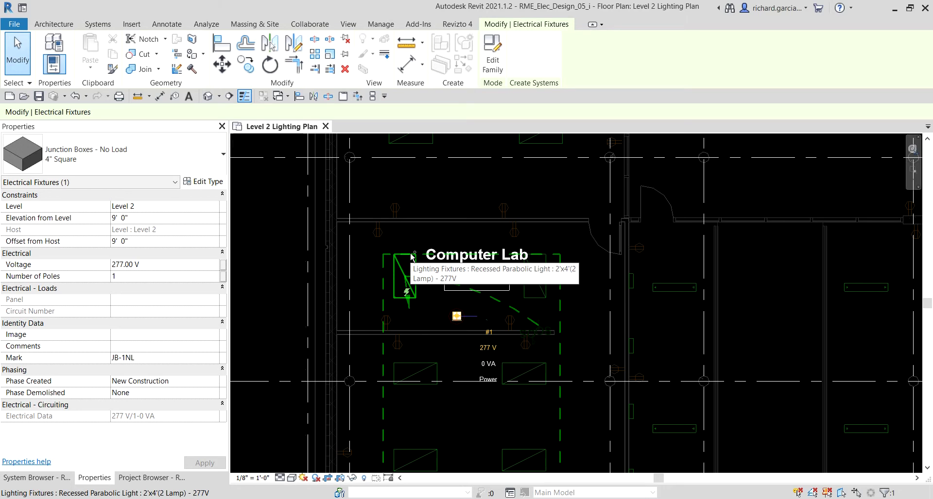
pyautogui.click(466, 322)
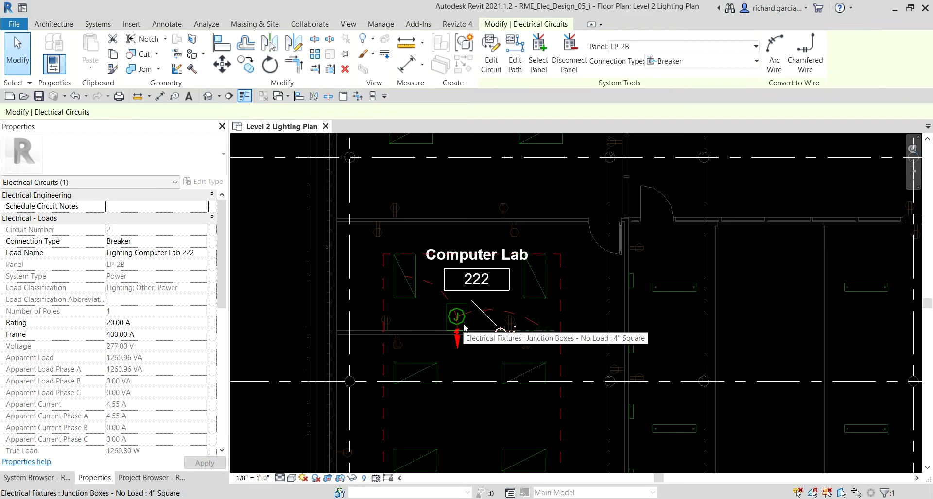
# - Locate circuit 2's 4" square junction box, then clear the selection and recentre on the Computer Lab
pyautogui.click(148, 478)
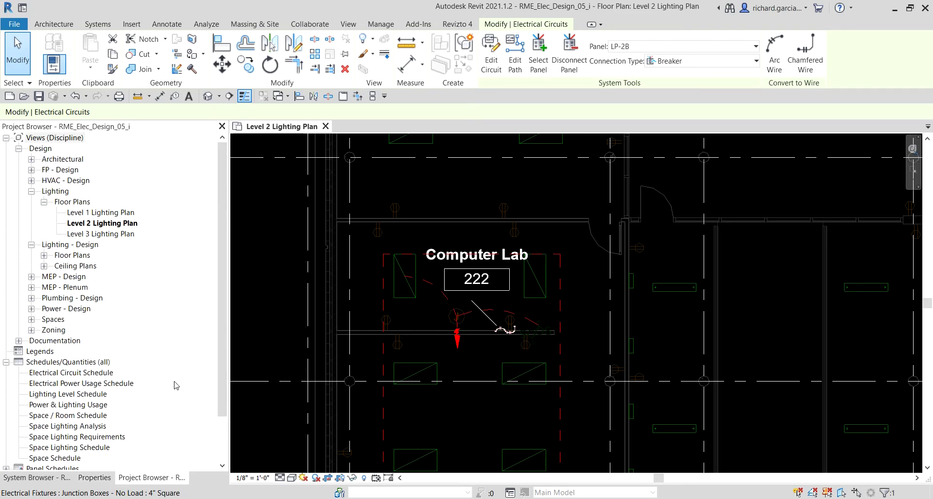
pyautogui.click(39, 478)
pyautogui.moveTo(99, 465); pyautogui.dragTo(20, 466)
pyautogui.scroll(-2, 92, 423)
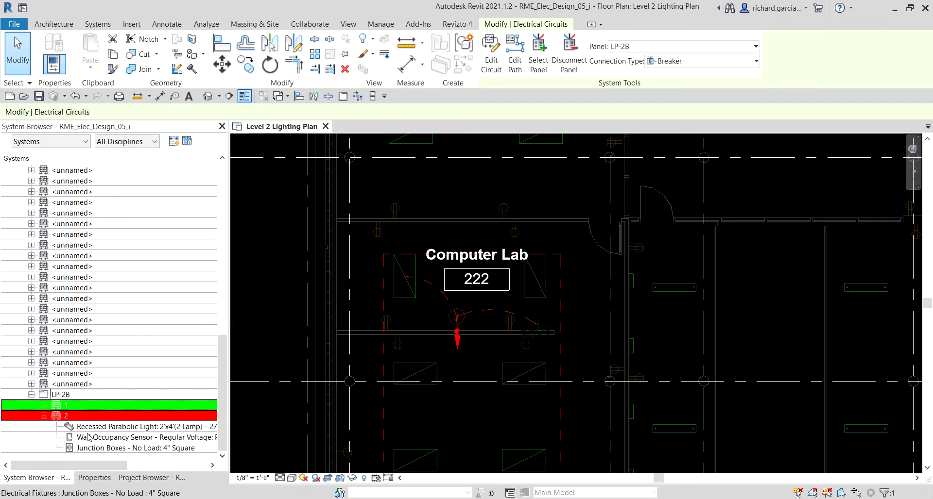
pyautogui.click(104, 448)
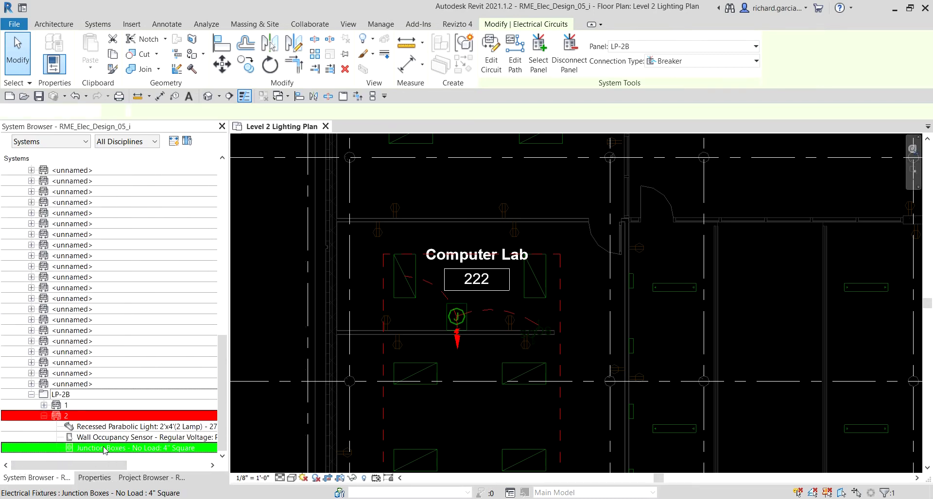
pyautogui.click(104, 449)
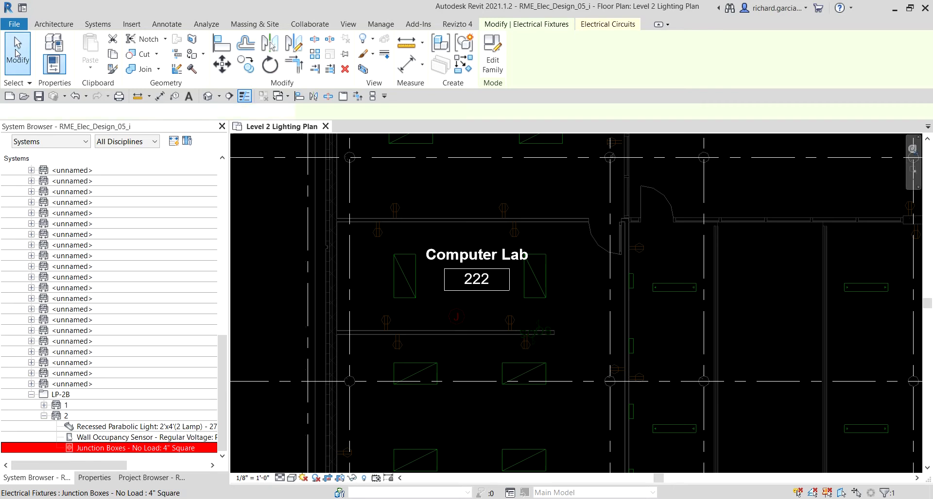
pyautogui.press('Escape')
pyautogui.moveTo(587, 361); pyautogui.dragTo(602, 302, button='middle')
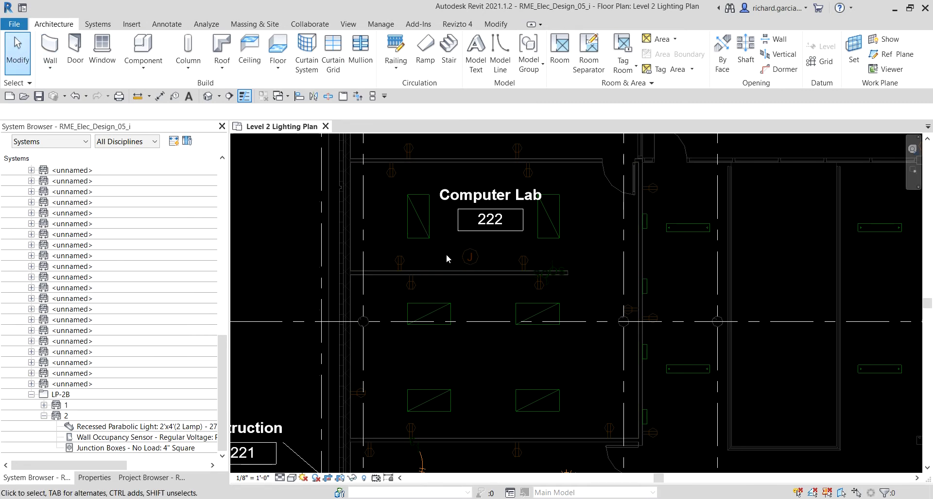
# - Add a recessed light, the occupancy sensor and the remaining lab fixtures to circuit 2
pyautogui.click(431, 238)
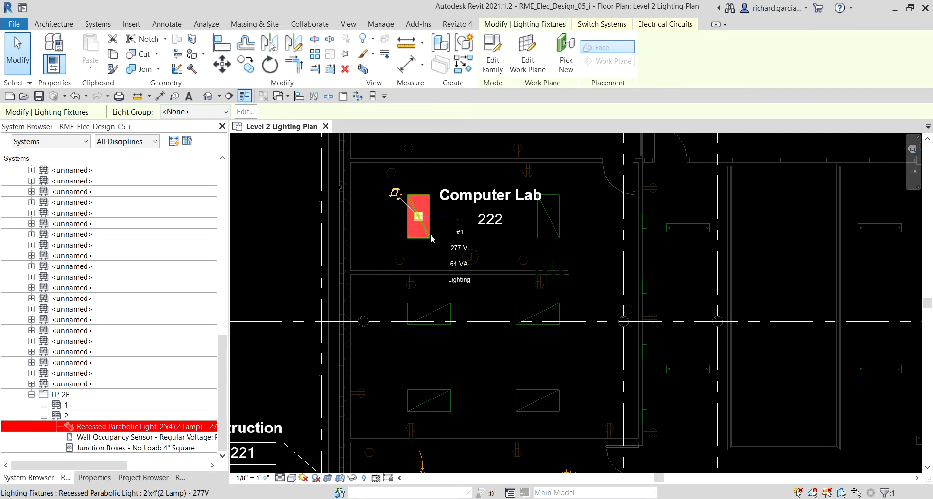
pyautogui.click(675, 25)
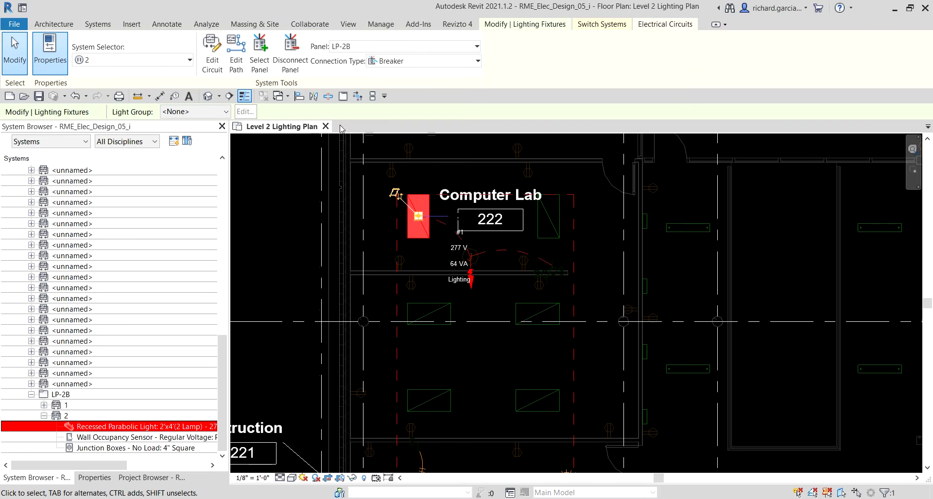
pyautogui.click(213, 67)
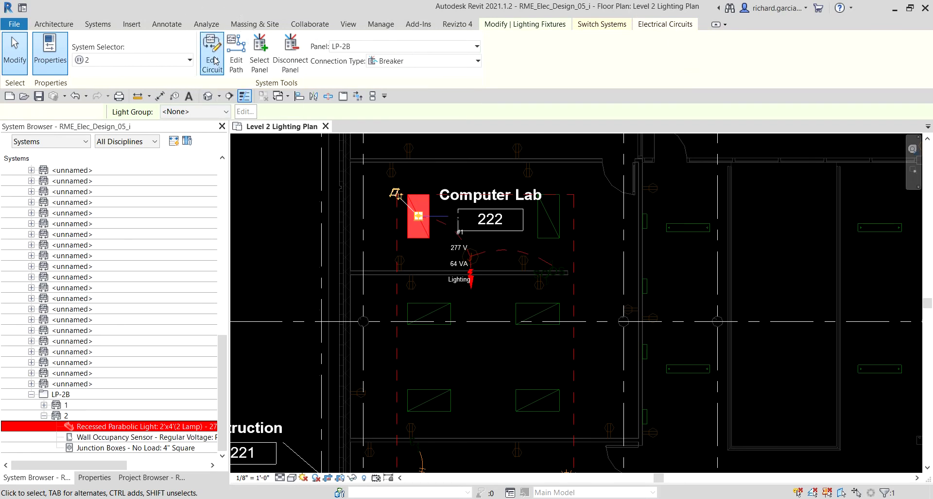
pyautogui.click(91, 59)
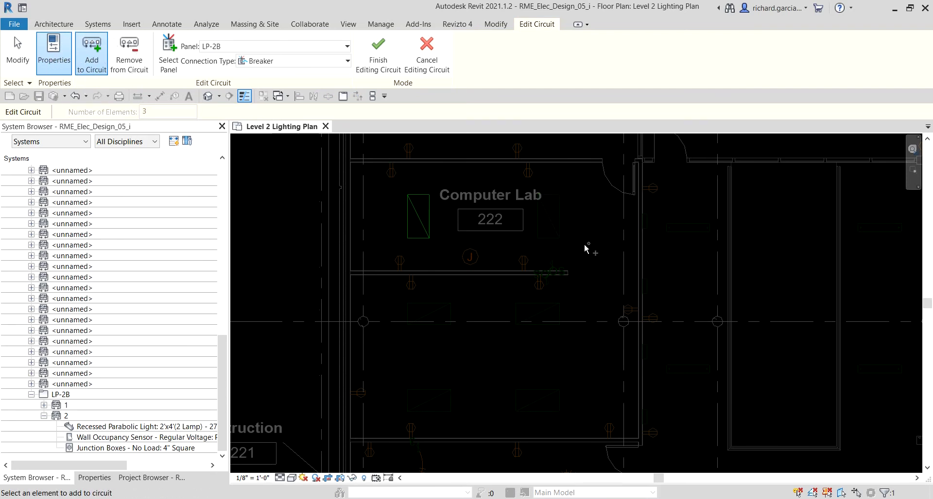
pyautogui.click(561, 236)
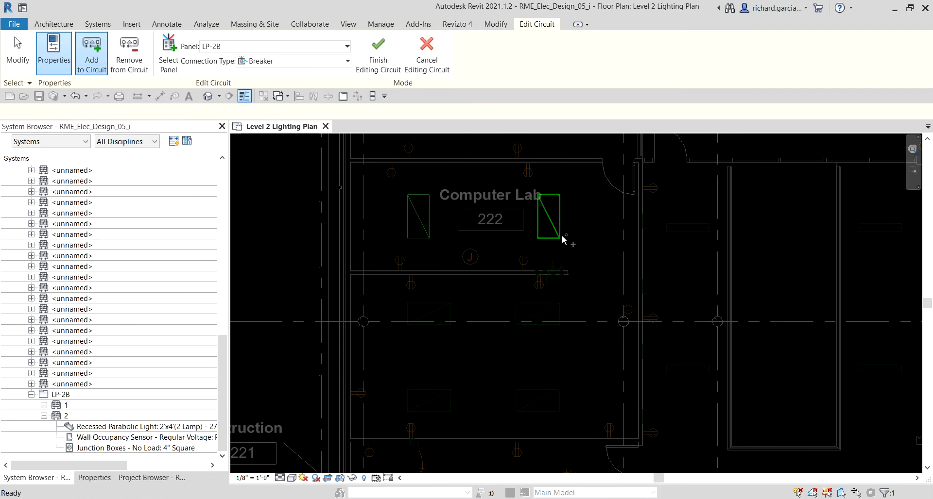
pyautogui.click(549, 287)
pyautogui.moveTo(384, 295); pyautogui.dragTo(591, 418)
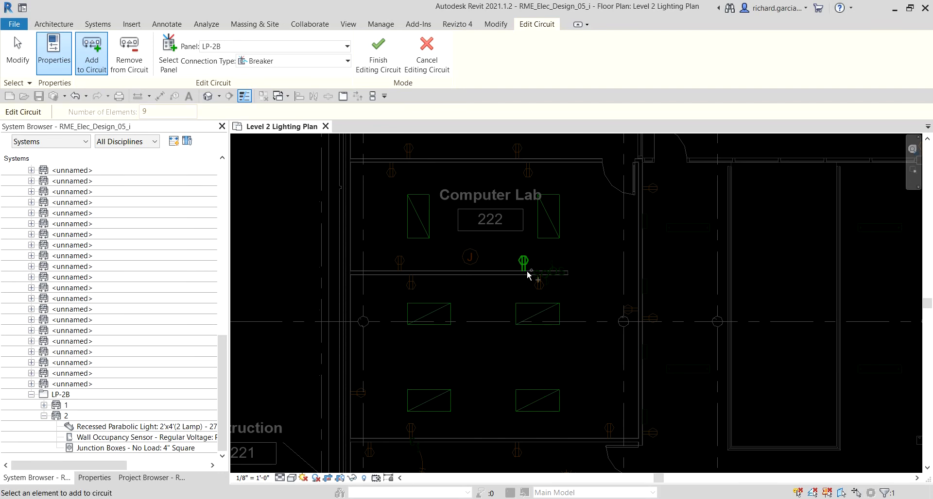
pyautogui.click(379, 59)
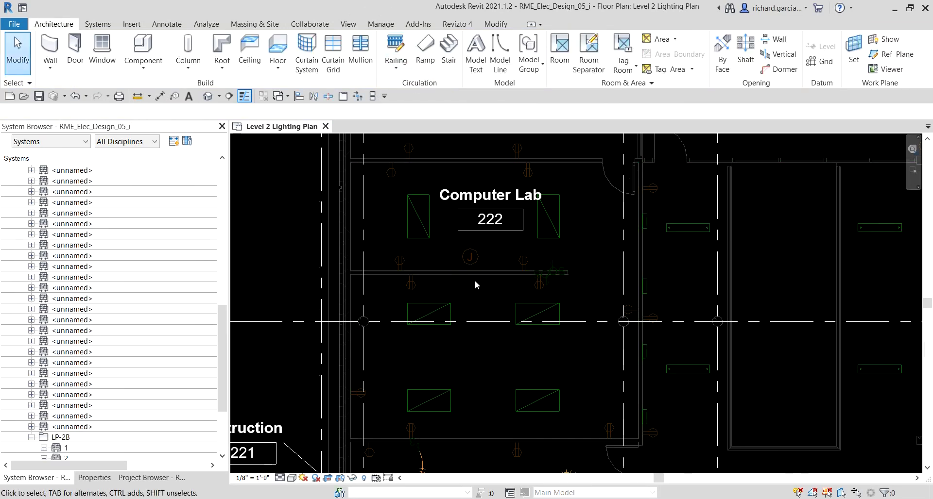
# - Select LP-2B circuit 2 (Lighting Computer Lab 222) via the sensor and display its properties
pyautogui.scroll(-2, 596, 265)
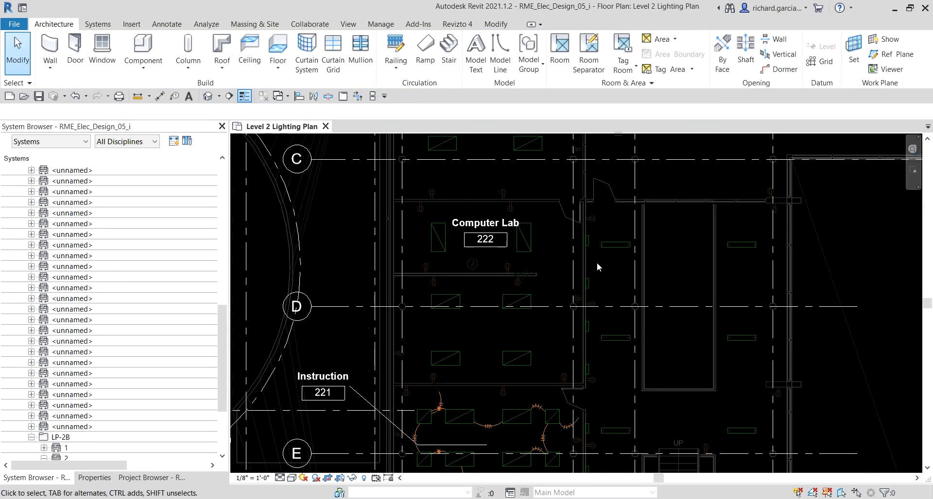
pyautogui.scroll(1, 540, 292)
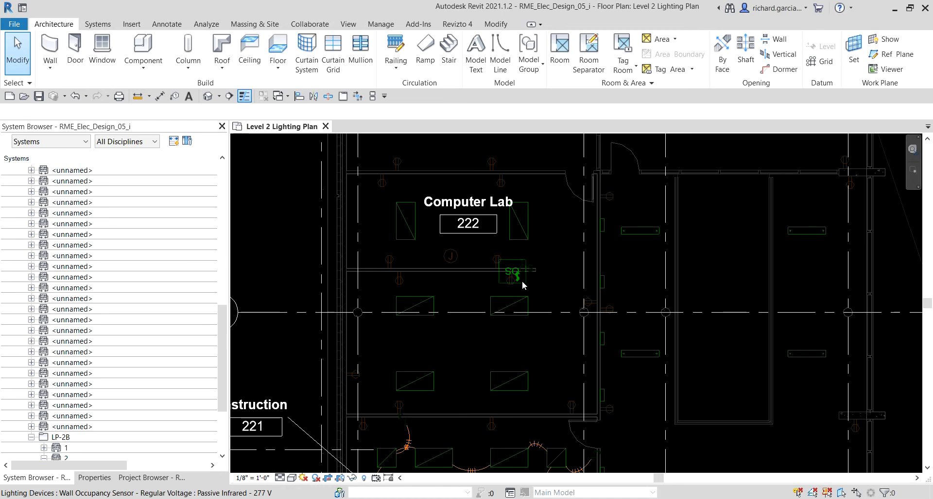
pyautogui.press('Tab')
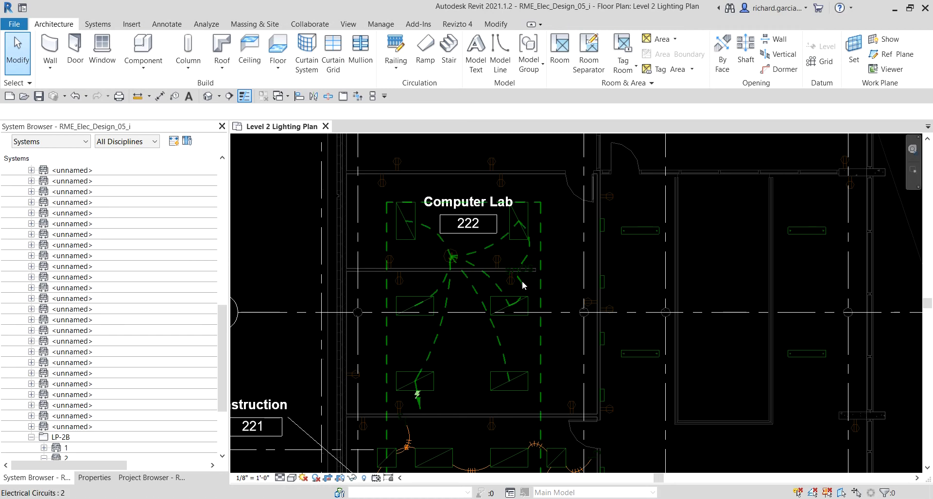
pyautogui.click(522, 286)
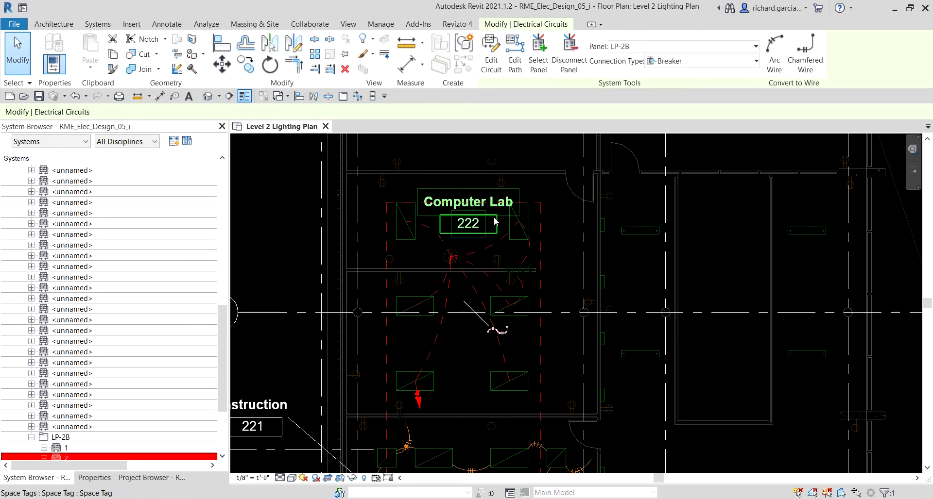
pyautogui.scroll(-3, 160, 369)
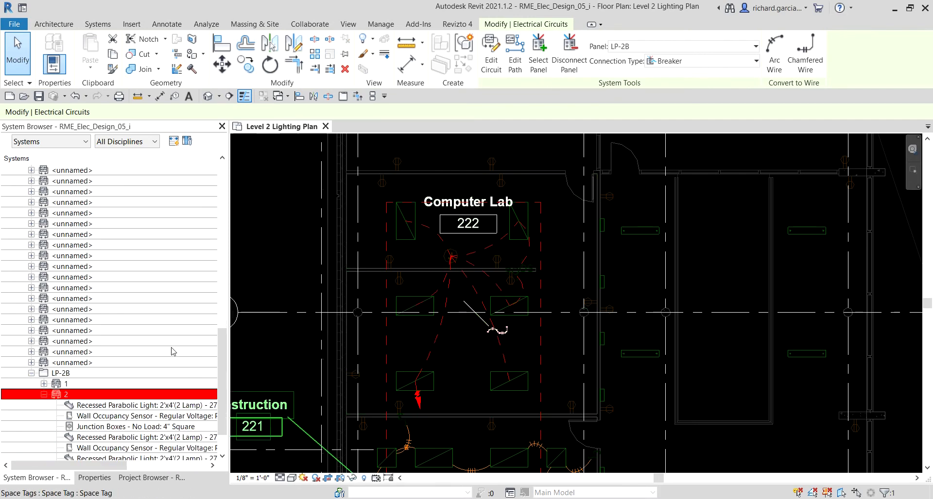
pyautogui.scroll(-2, 152, 377)
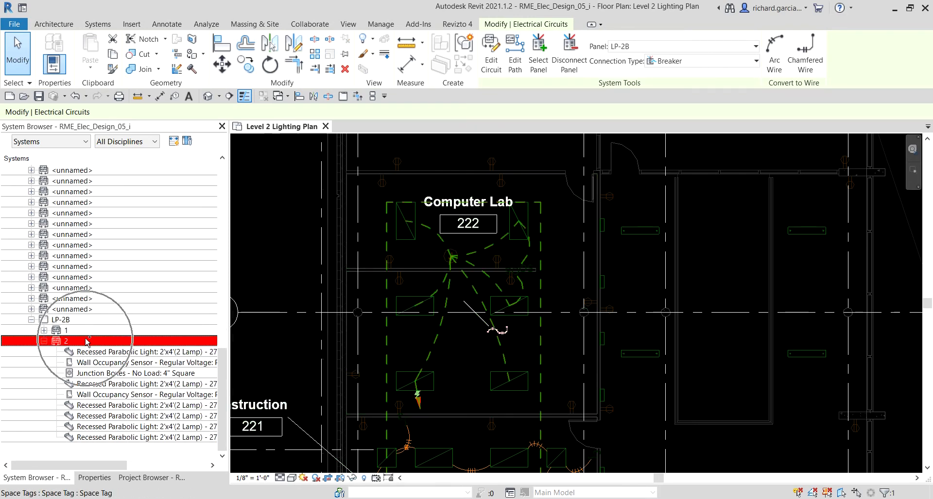
pyautogui.click(164, 478)
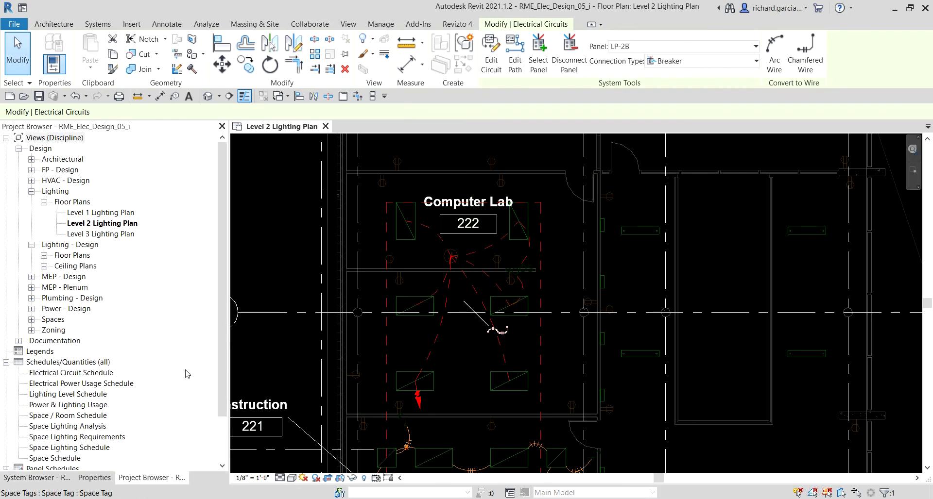
pyautogui.click(95, 478)
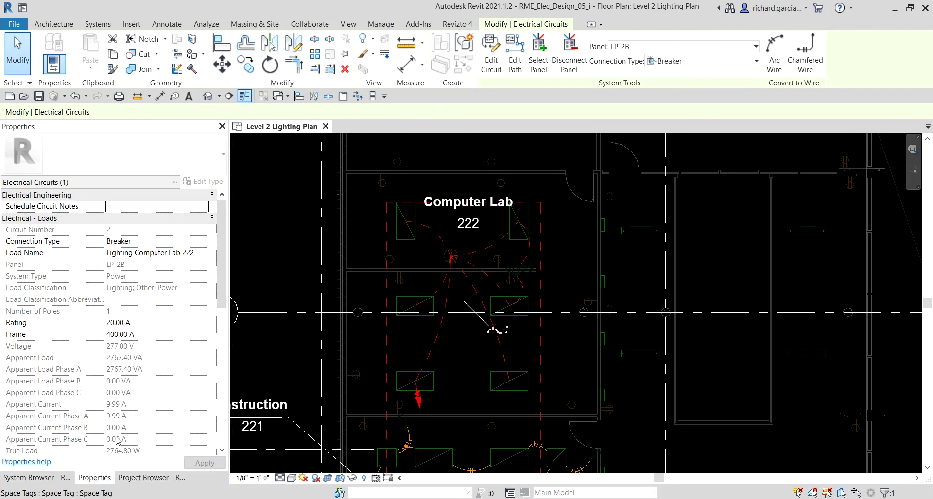
# - Change circuit 2's Wire Type property to THWN, then clear the selection
pyautogui.click(116, 230)
pyautogui.scroll(-5, 148, 362)
pyautogui.scroll(-1, 148, 359)
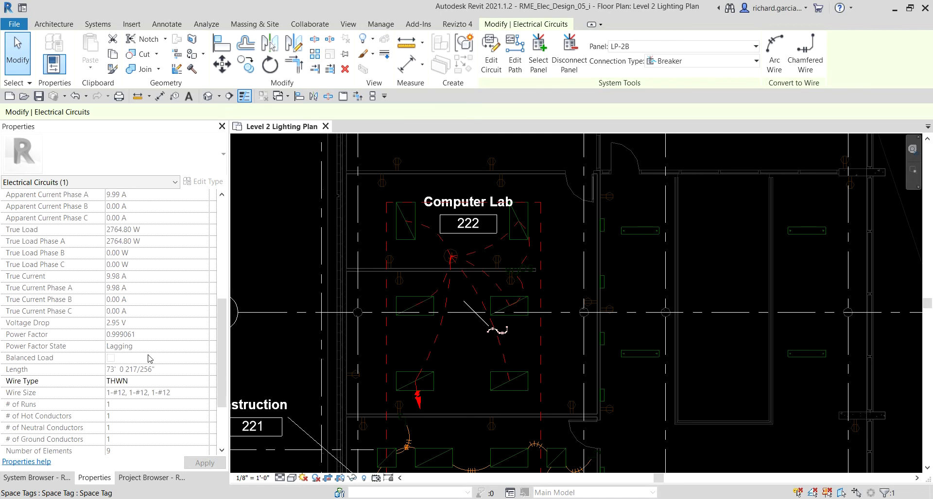
pyautogui.moveTo(66, 376)
pyautogui.click(136, 385)
pyautogui.click(137, 384)
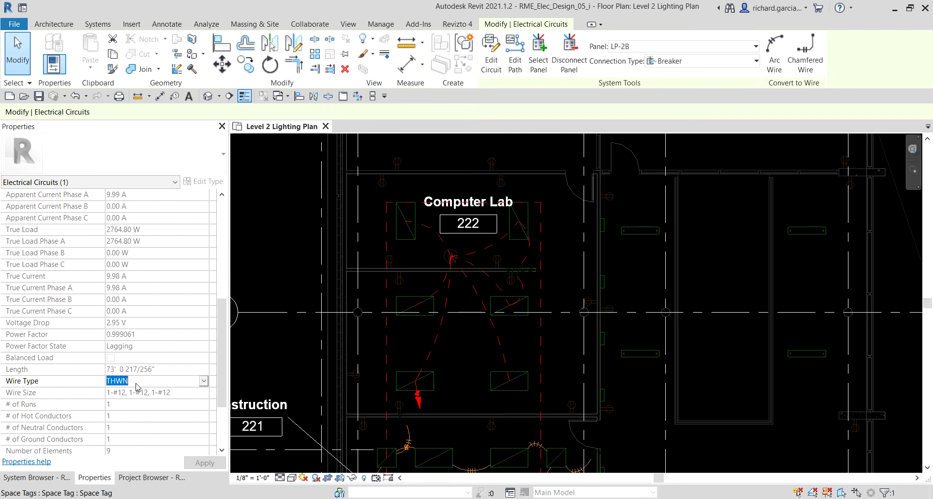
pyautogui.click(203, 382)
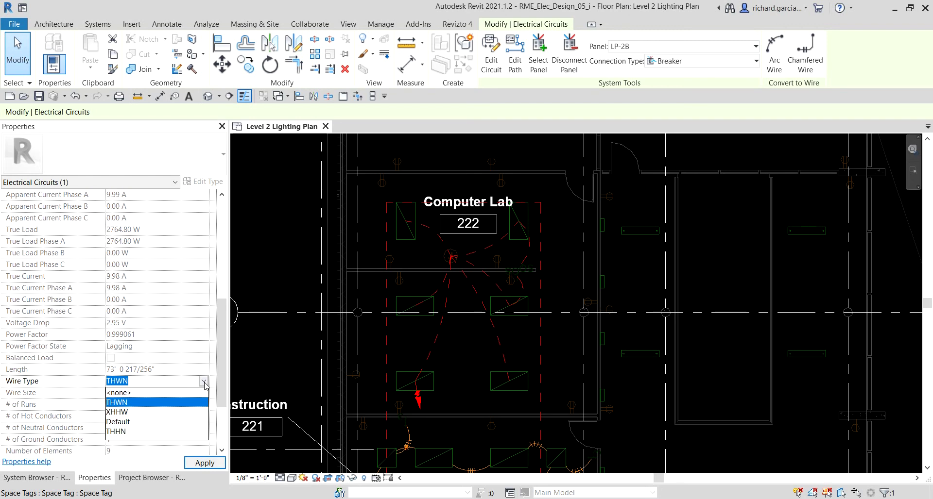
pyautogui.click(146, 397)
pyautogui.click(45, 397)
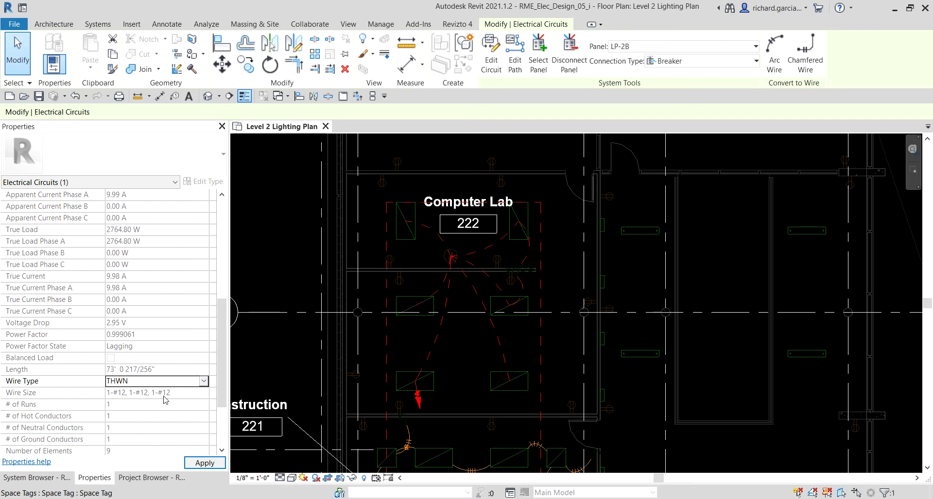
pyautogui.scroll(-2, 469, 312)
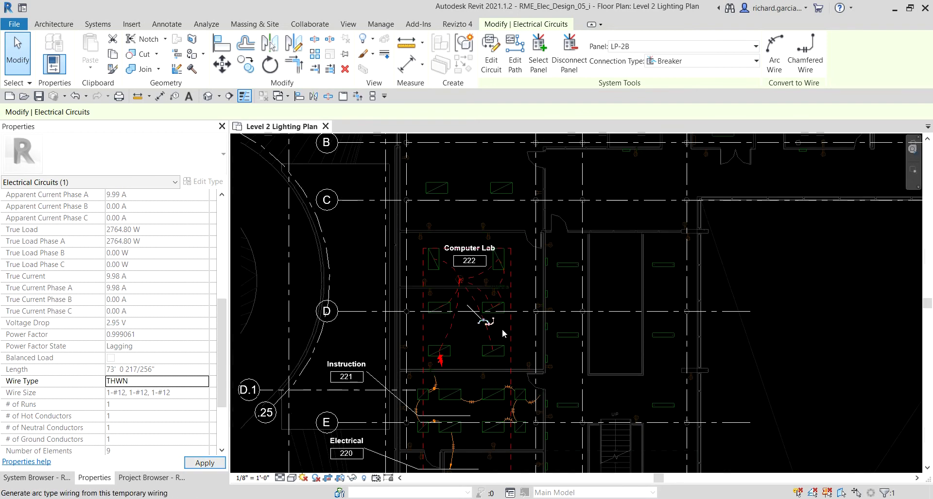
pyautogui.press('Escape')
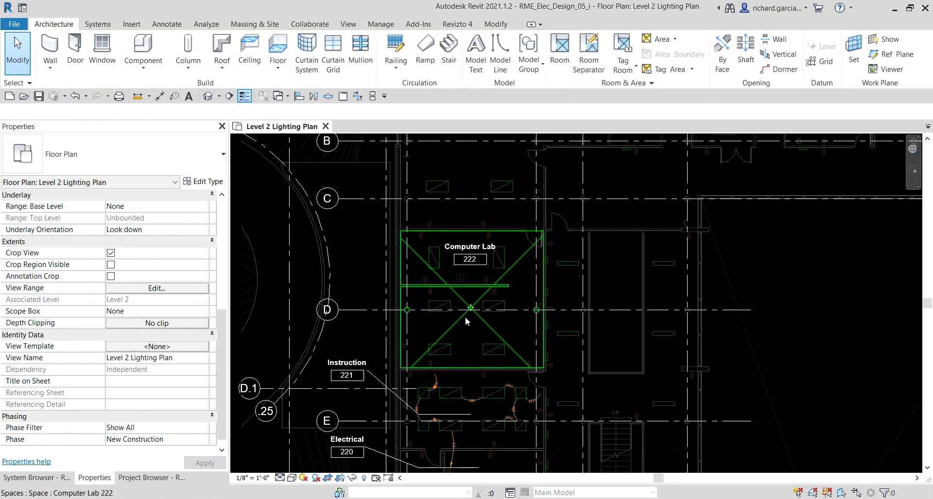
# - Show LP-2B circuit 2 in the System Browser with its lights, occupancy sensors and junction box
pyautogui.scroll(1, 464, 317)
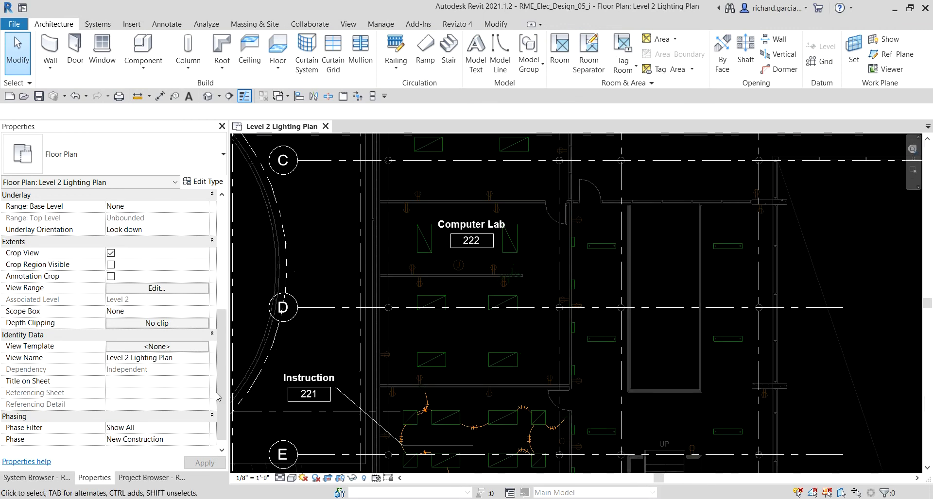
pyautogui.click(49, 478)
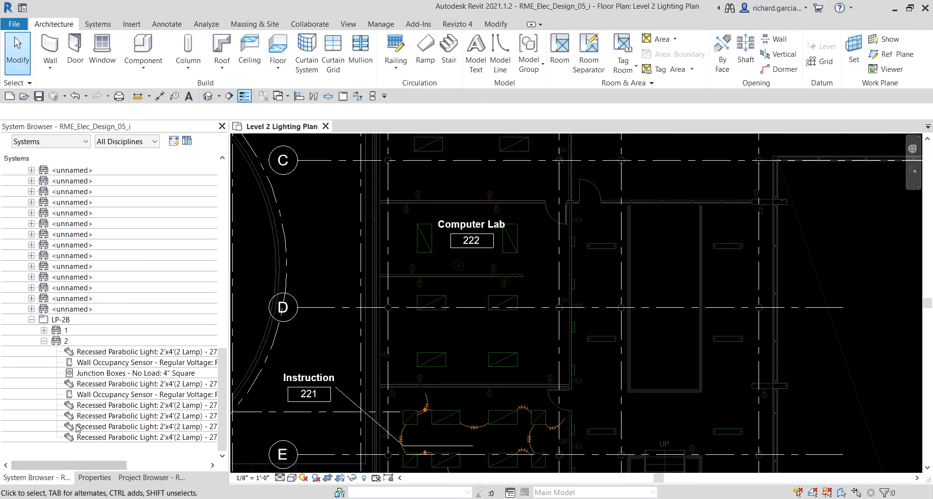
pyautogui.click(66, 345)
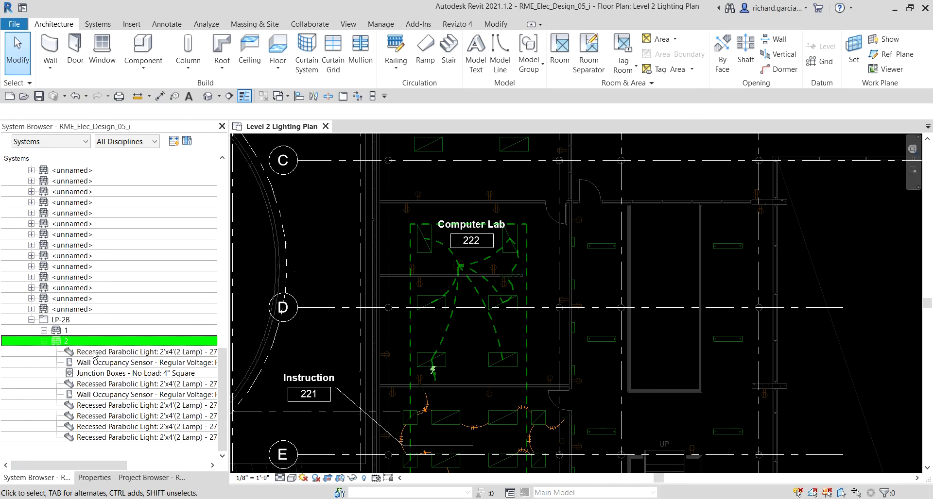